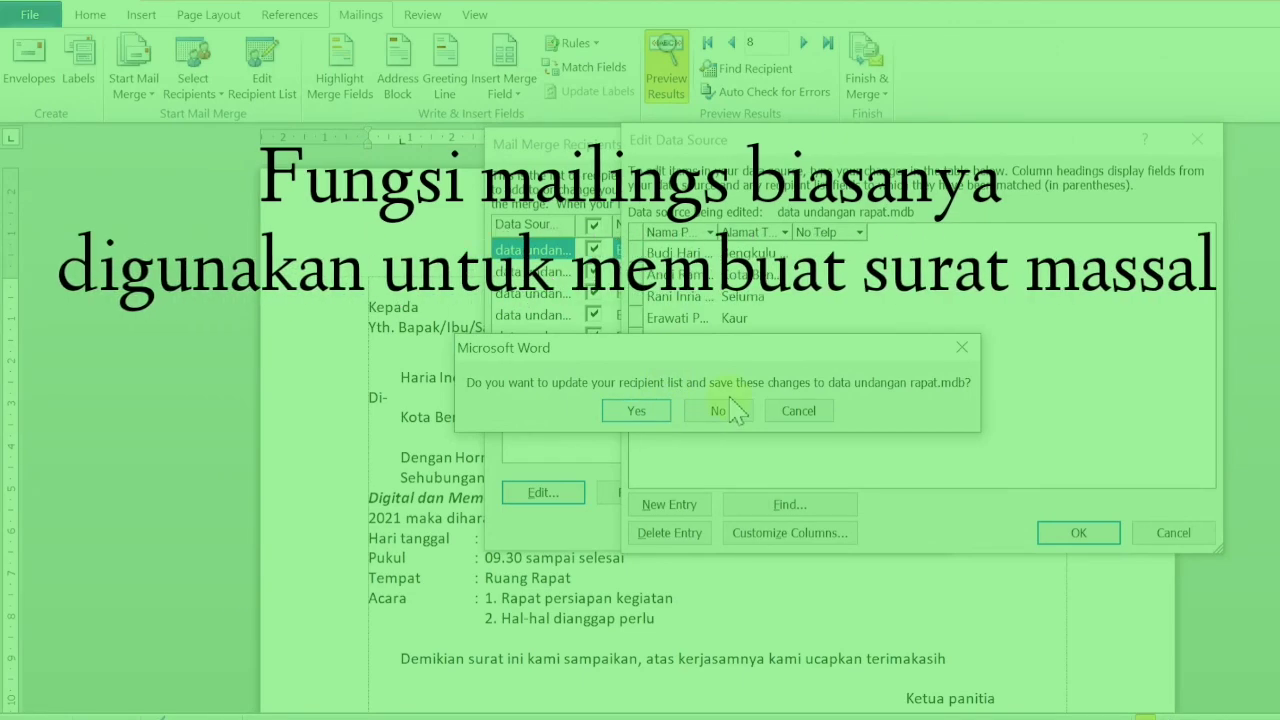
Save the edited recipient data, close the recipient list and preview the last record.
click(645, 410)
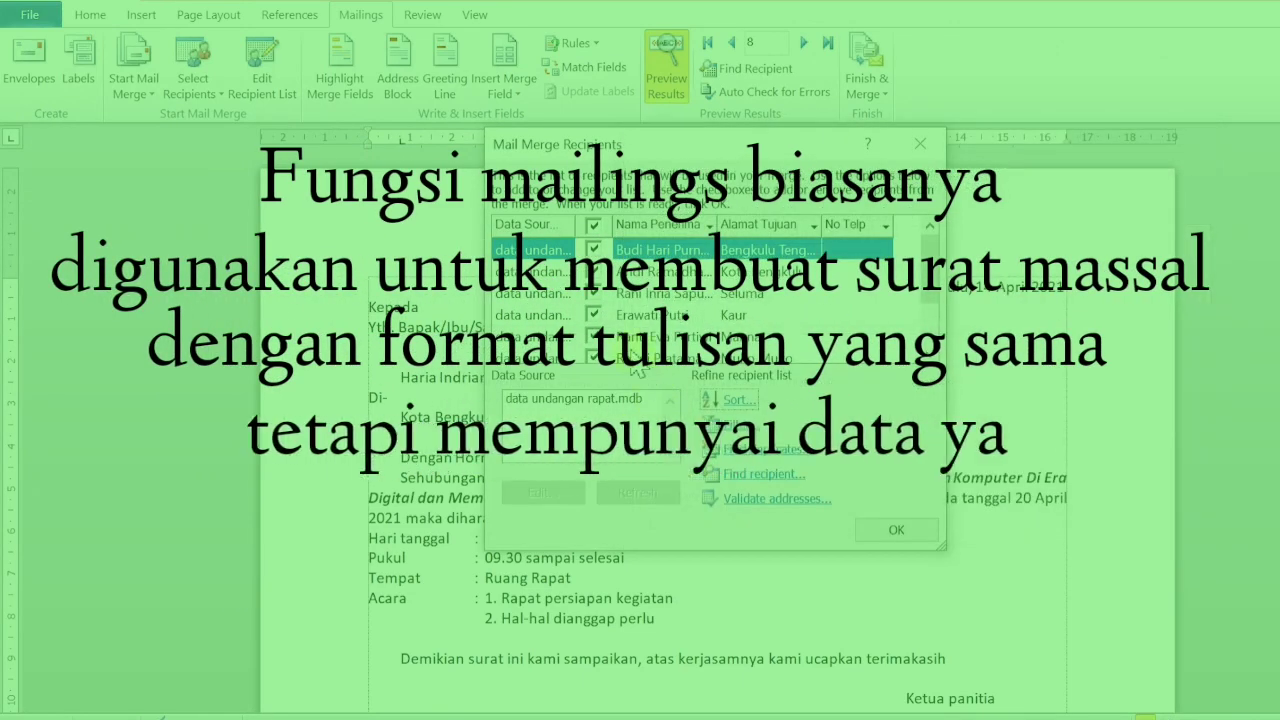
click(892, 531)
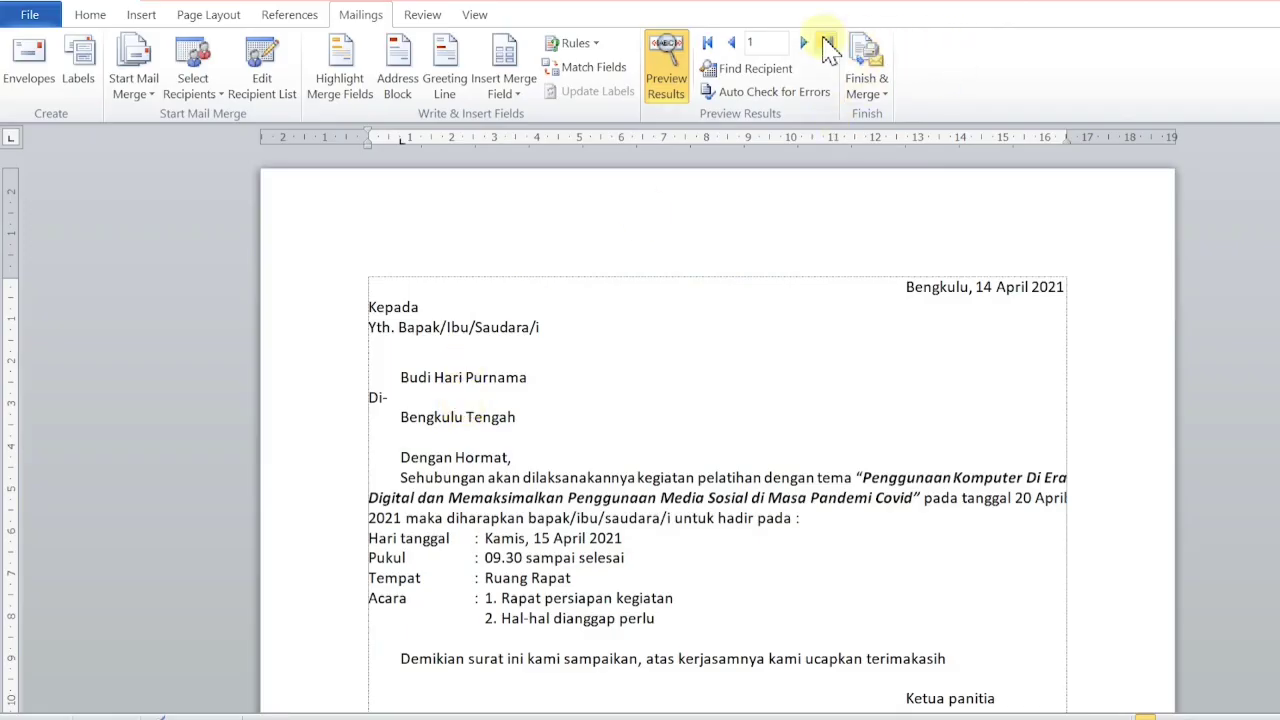
click(827, 44)
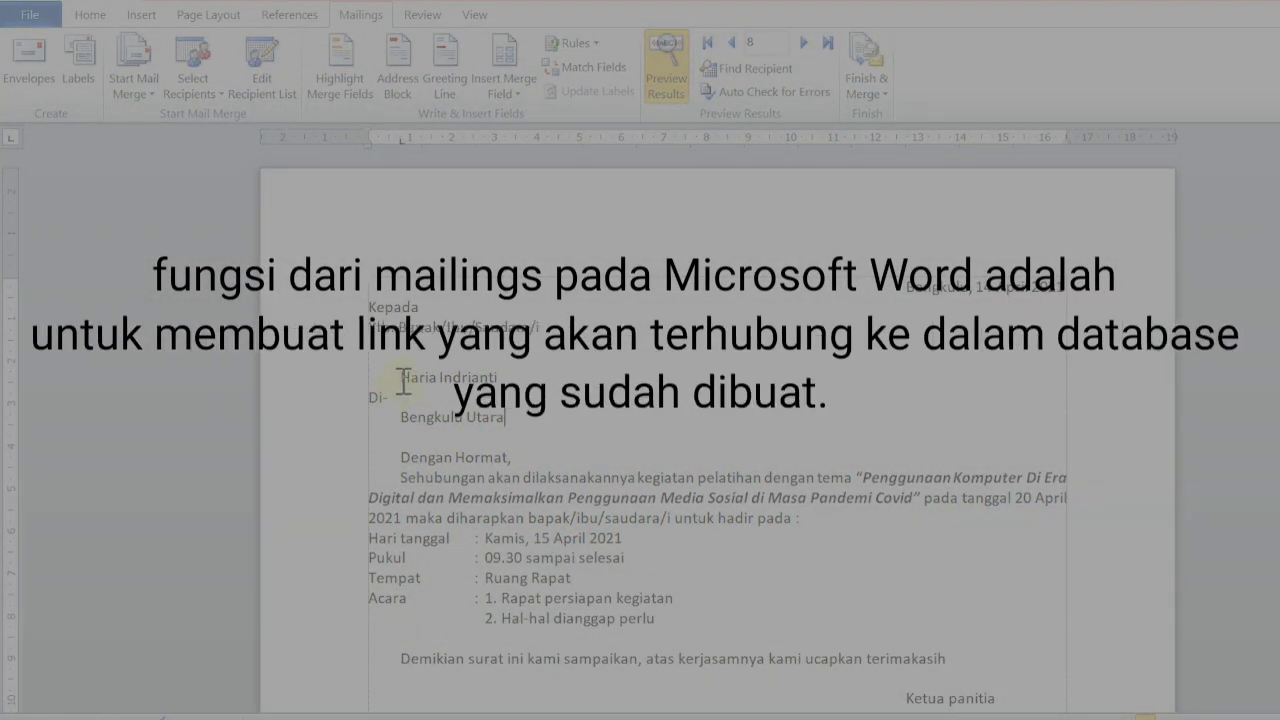
Select the merged recipient name in the letter and open the Home font list.
click(401, 378)
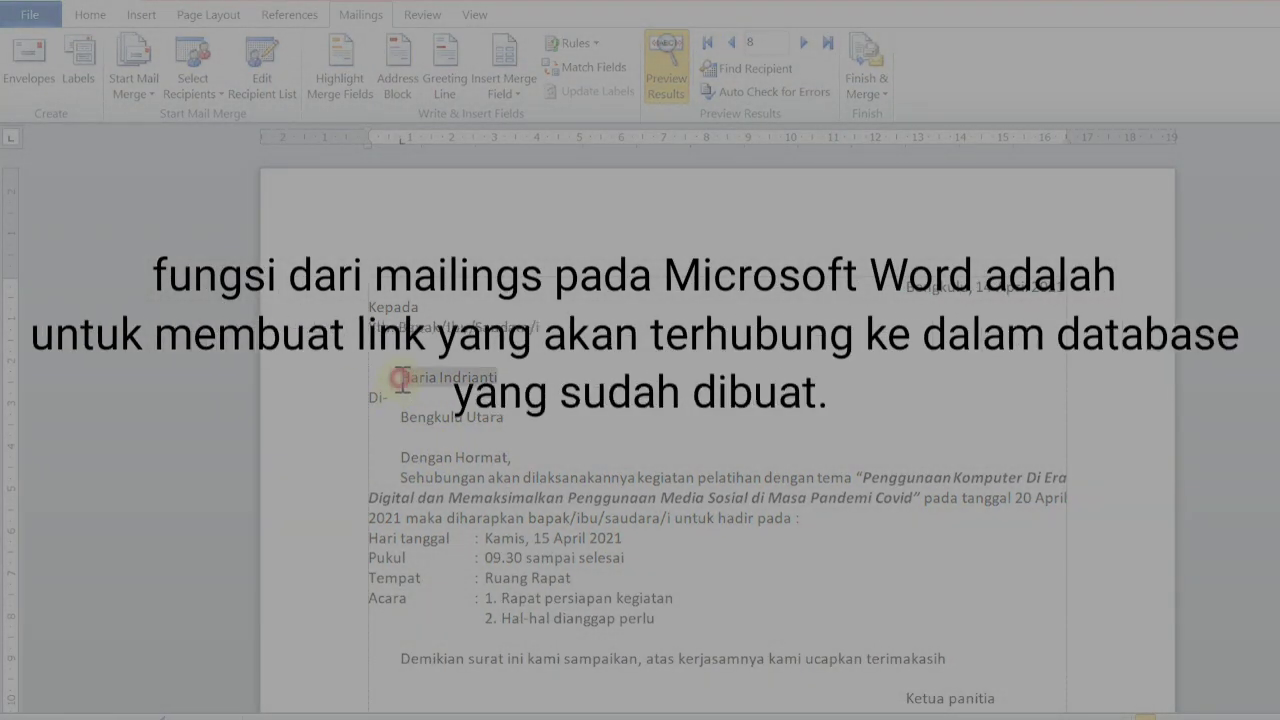
click(553, 380)
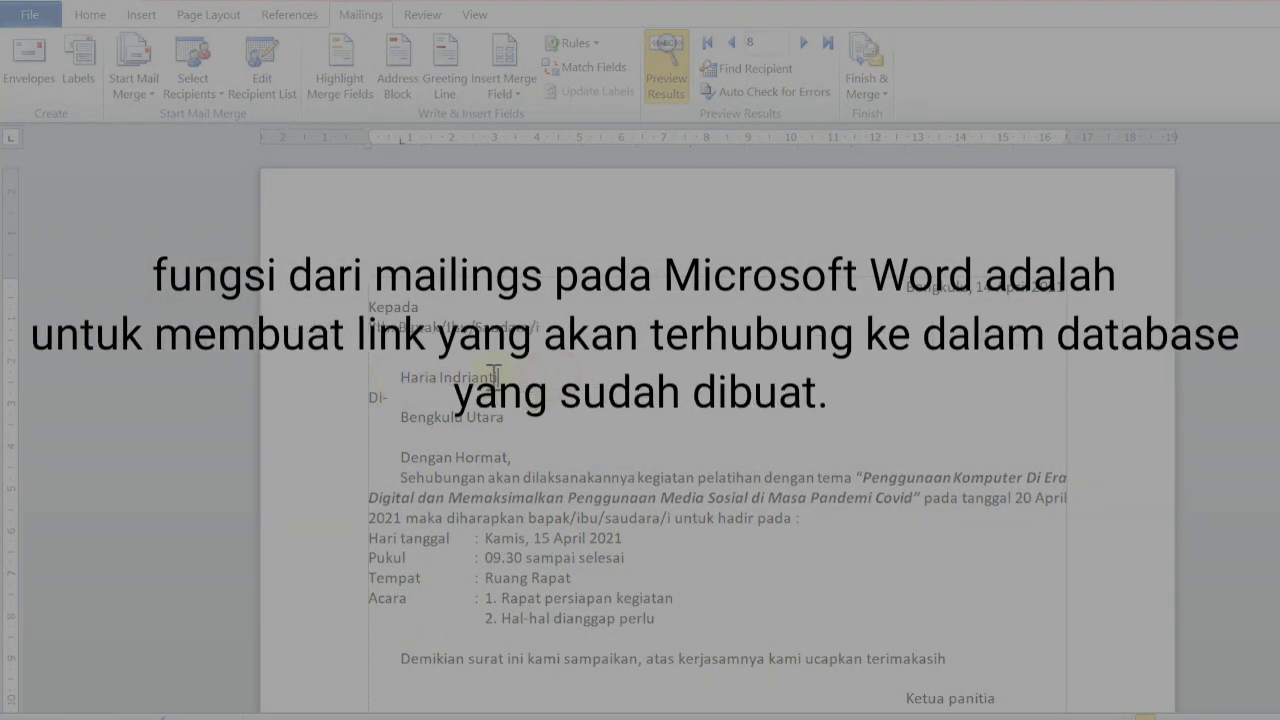
click(465, 371)
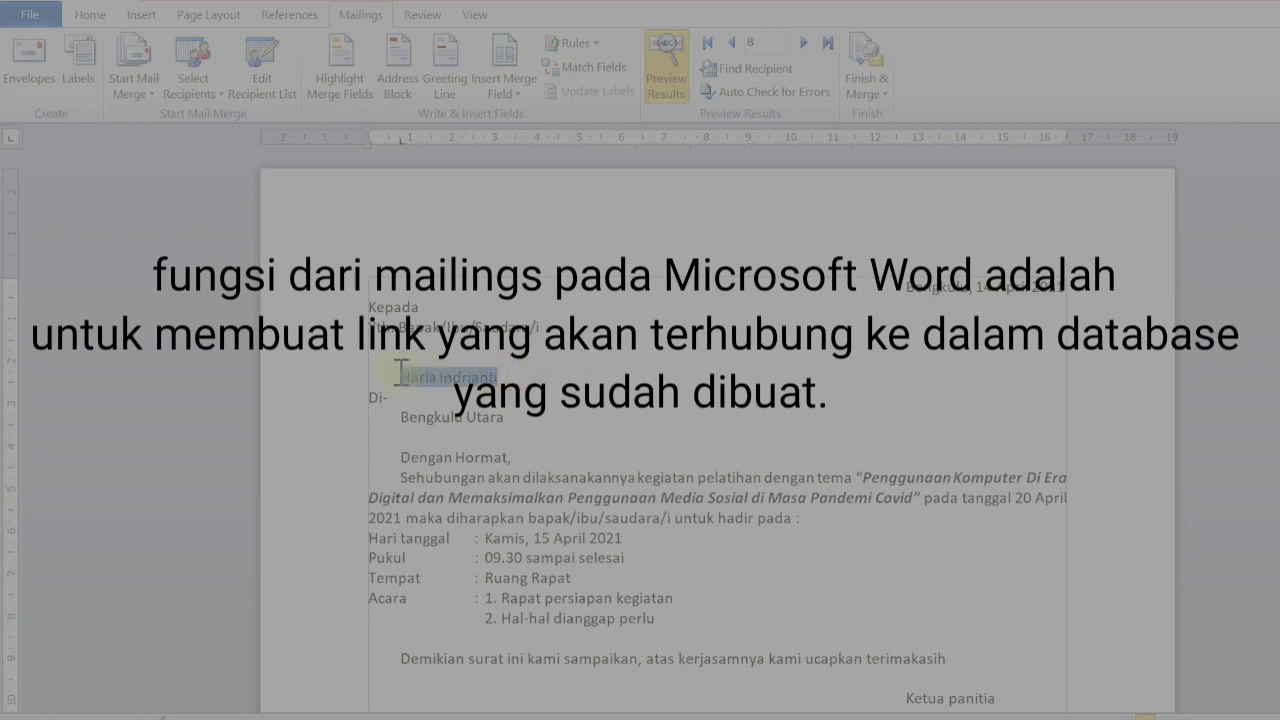
click(91, 18)
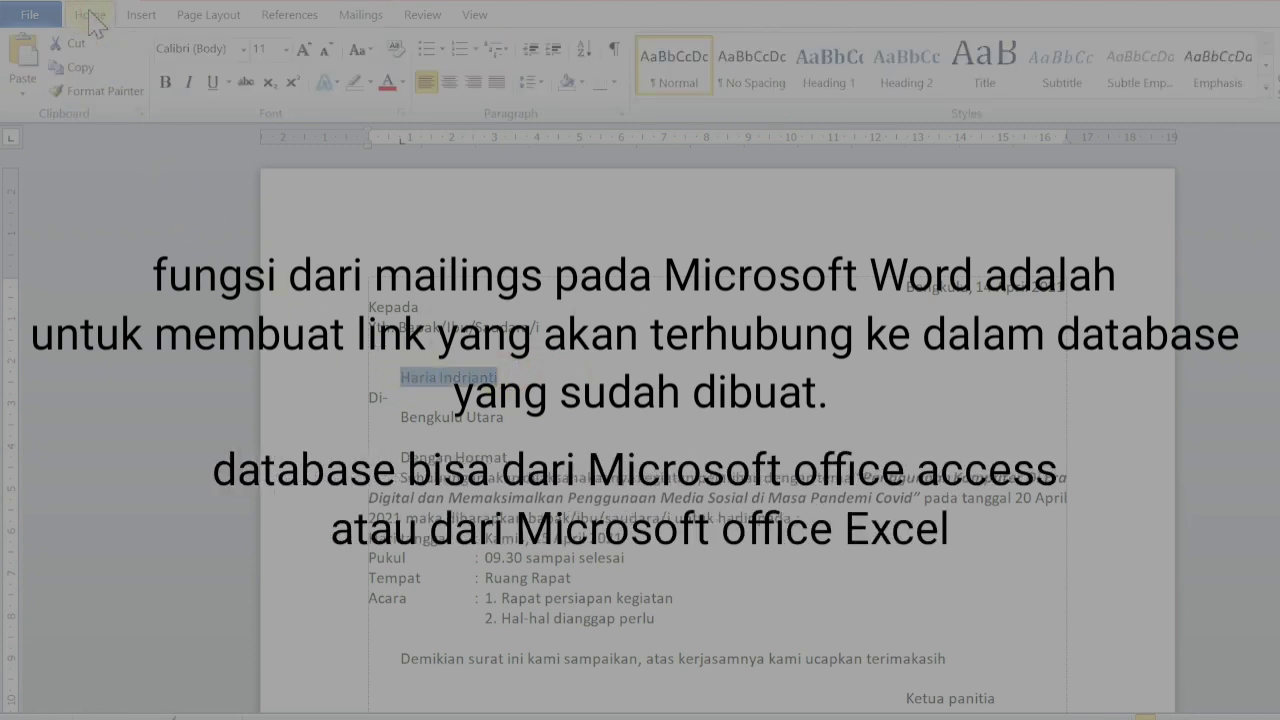
click(242, 48)
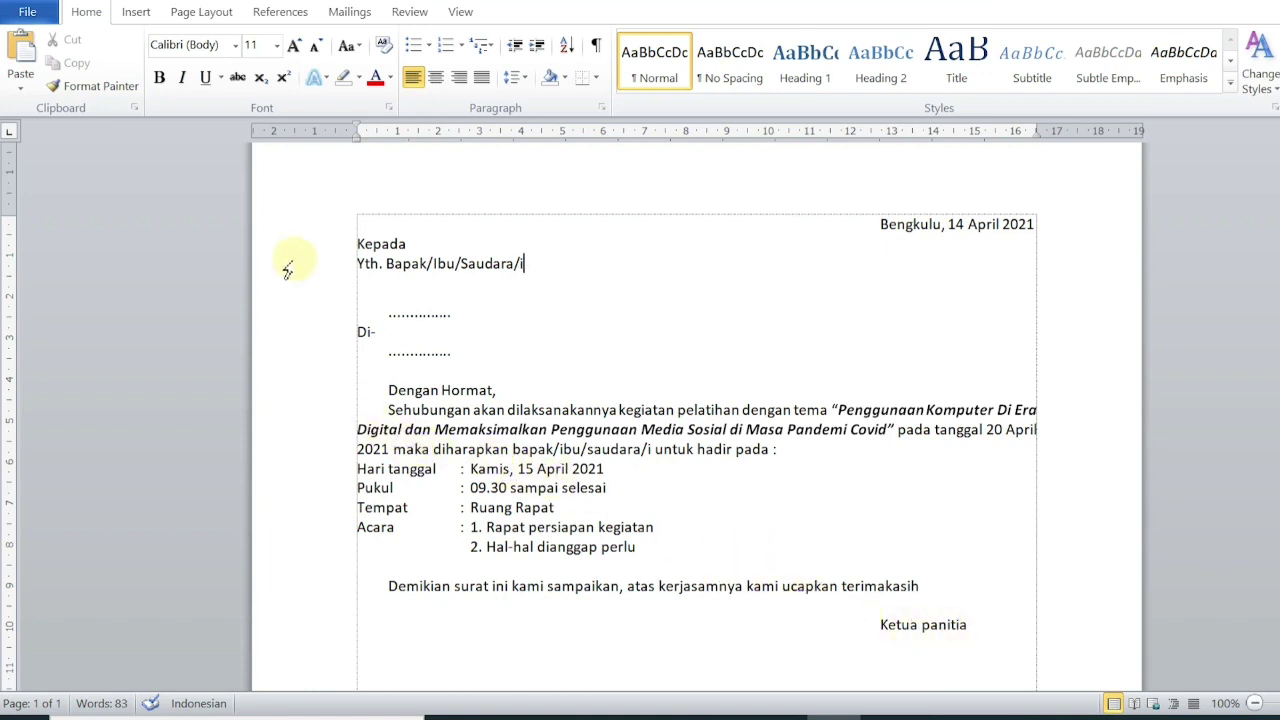
Switch the ribbon to Mailings to show the mail merge tools.
click(360, 12)
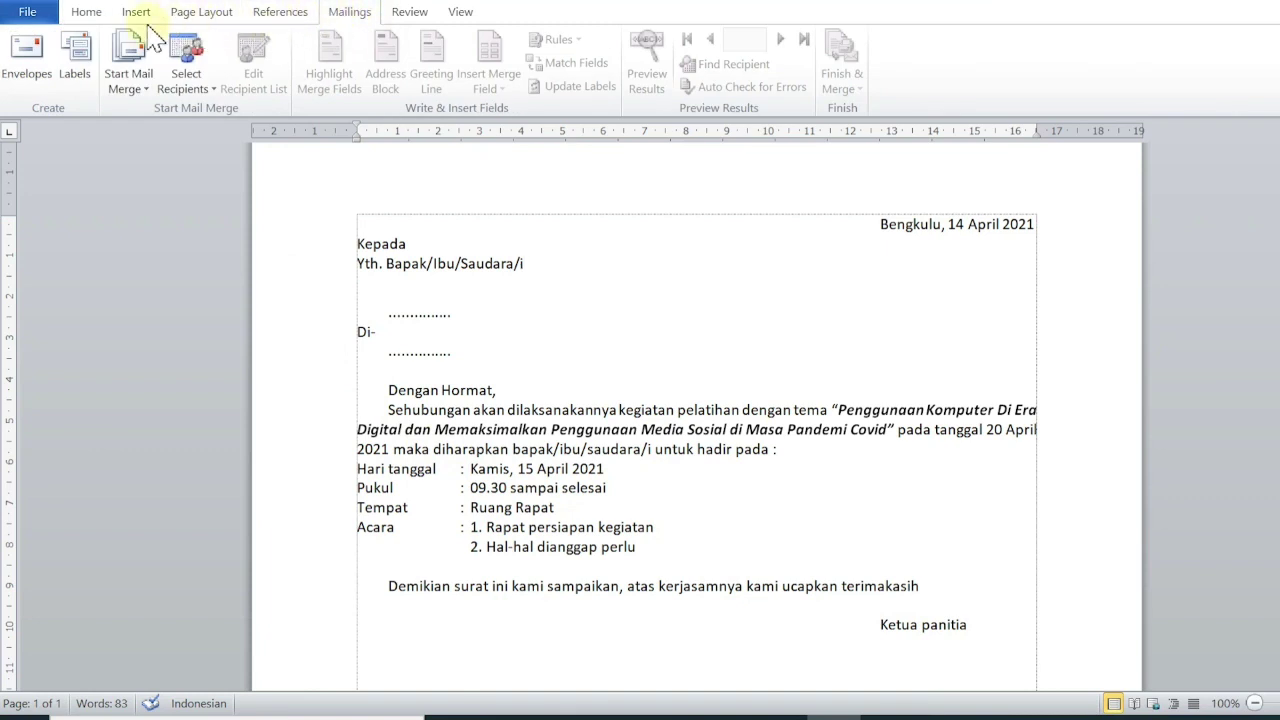
Make the invitation a Letters-type mail merge and open the Select Recipients choices.
click(128, 78)
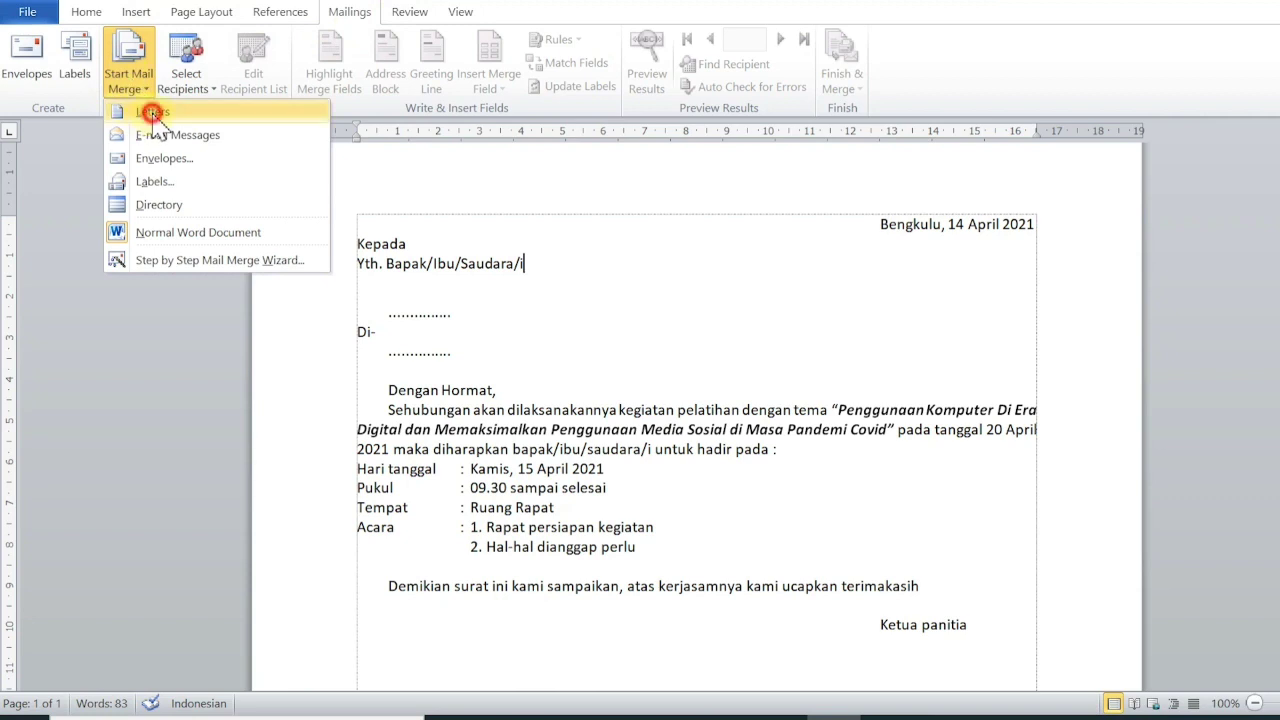
click(152, 113)
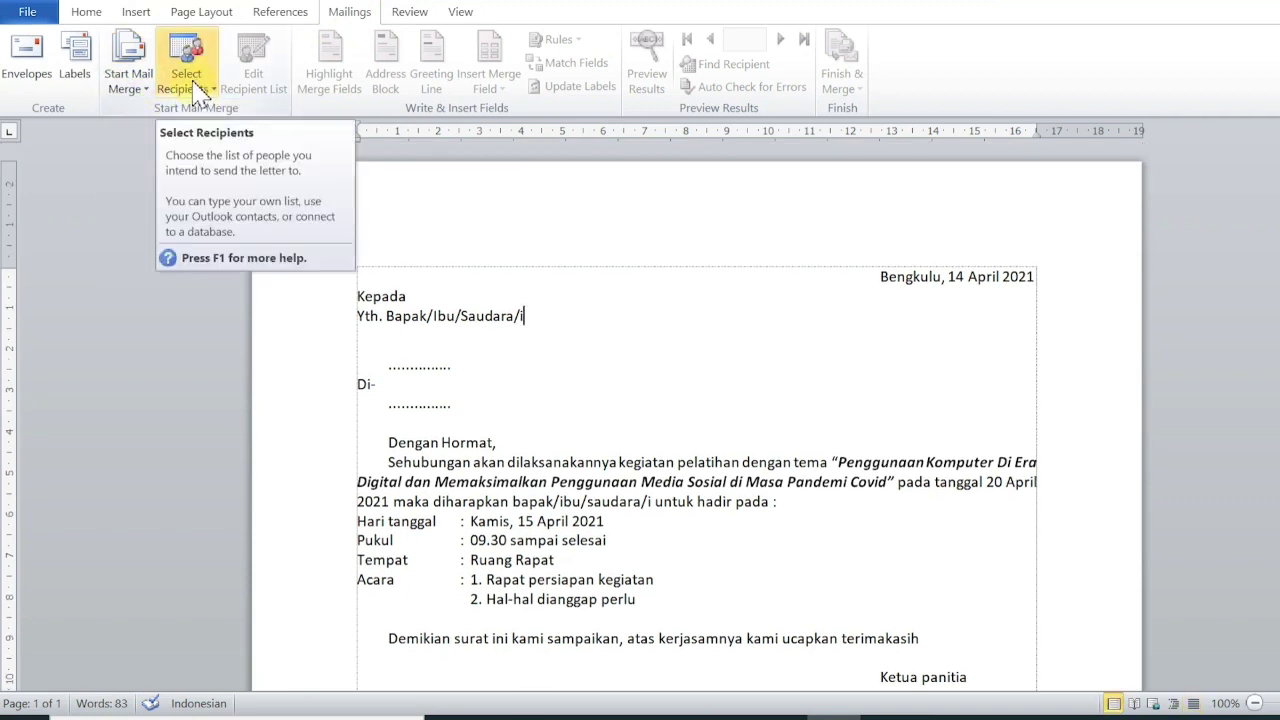
click(193, 88)
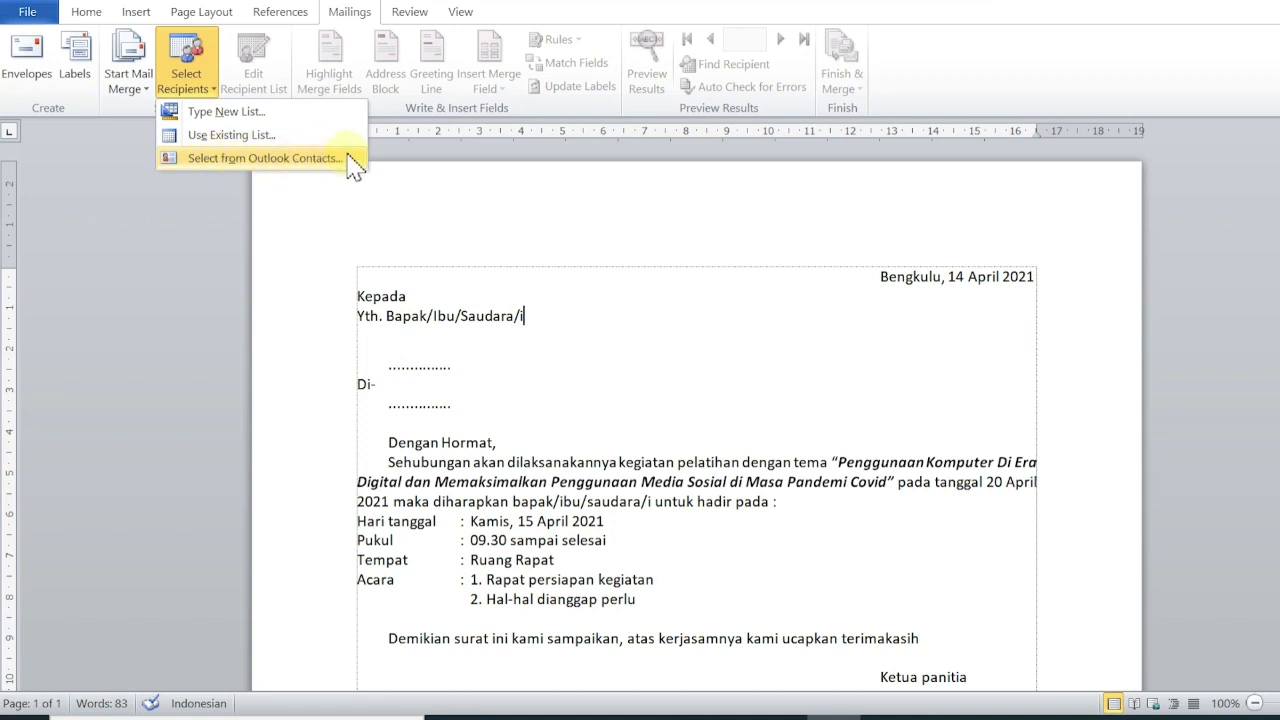
Start a new recipient list with Type New List and open Customize Columns.
click(201, 111)
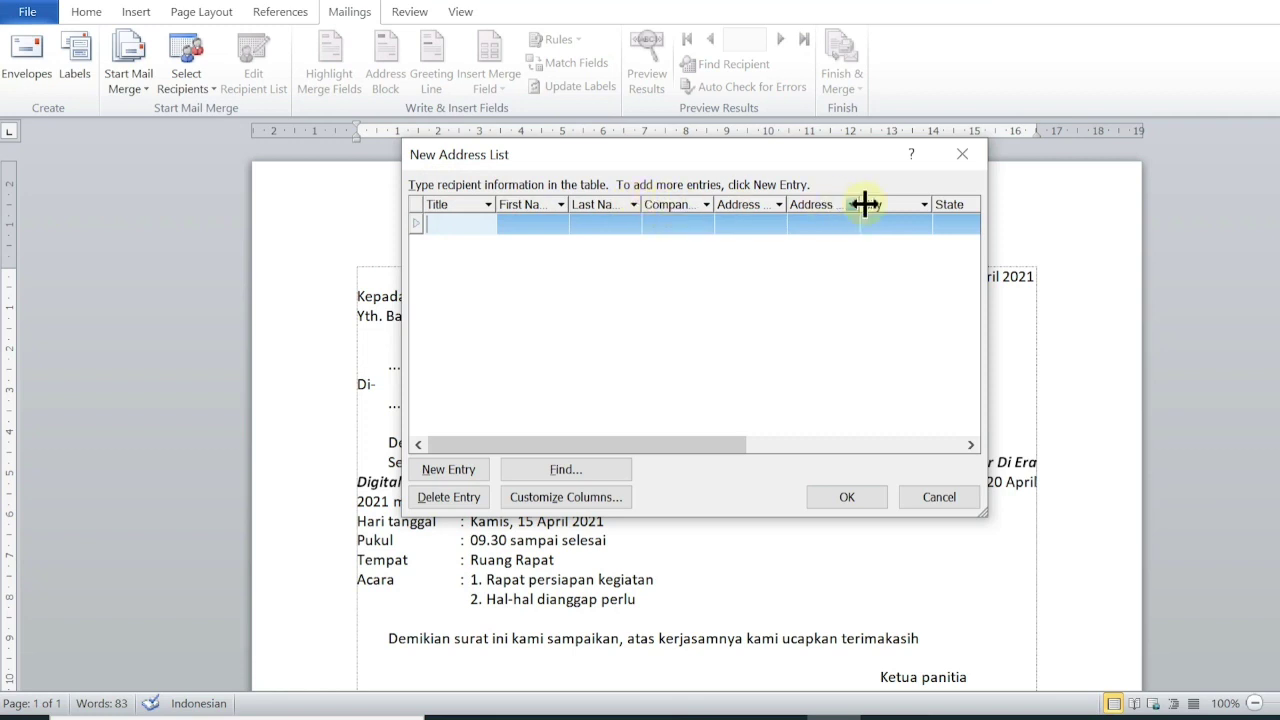
drag(784, 155, 1047, 197)
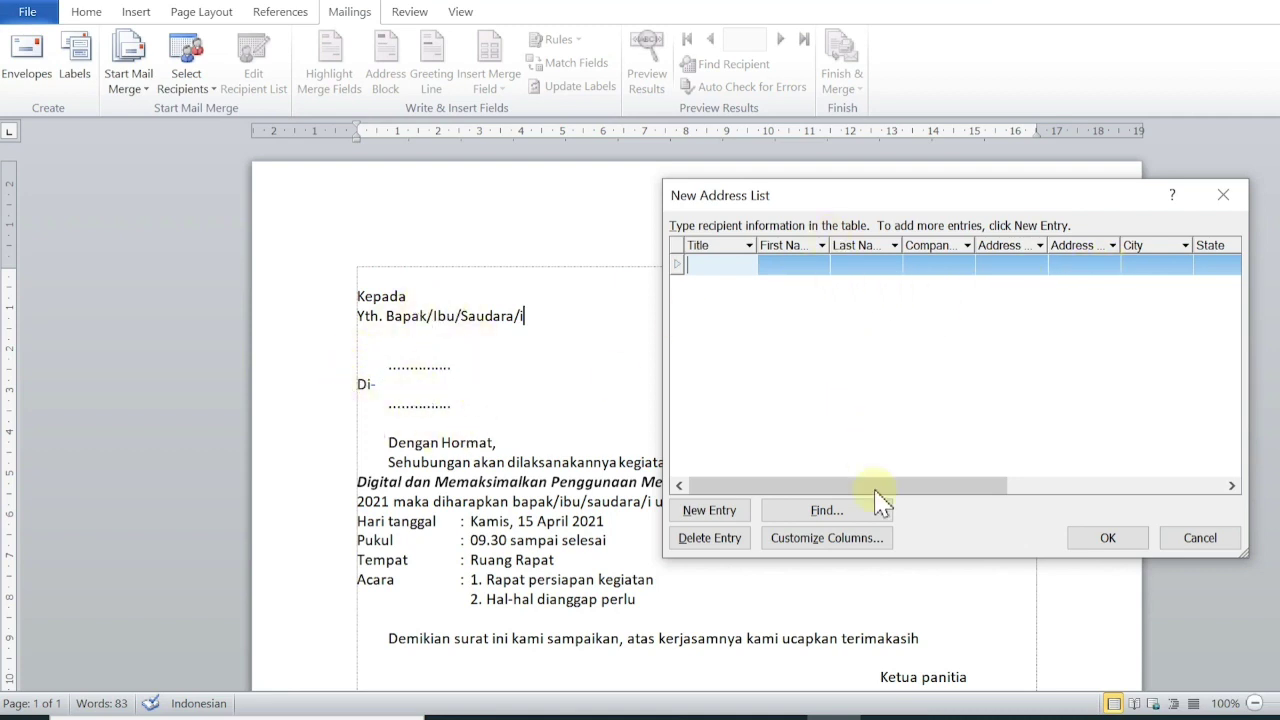
click(838, 546)
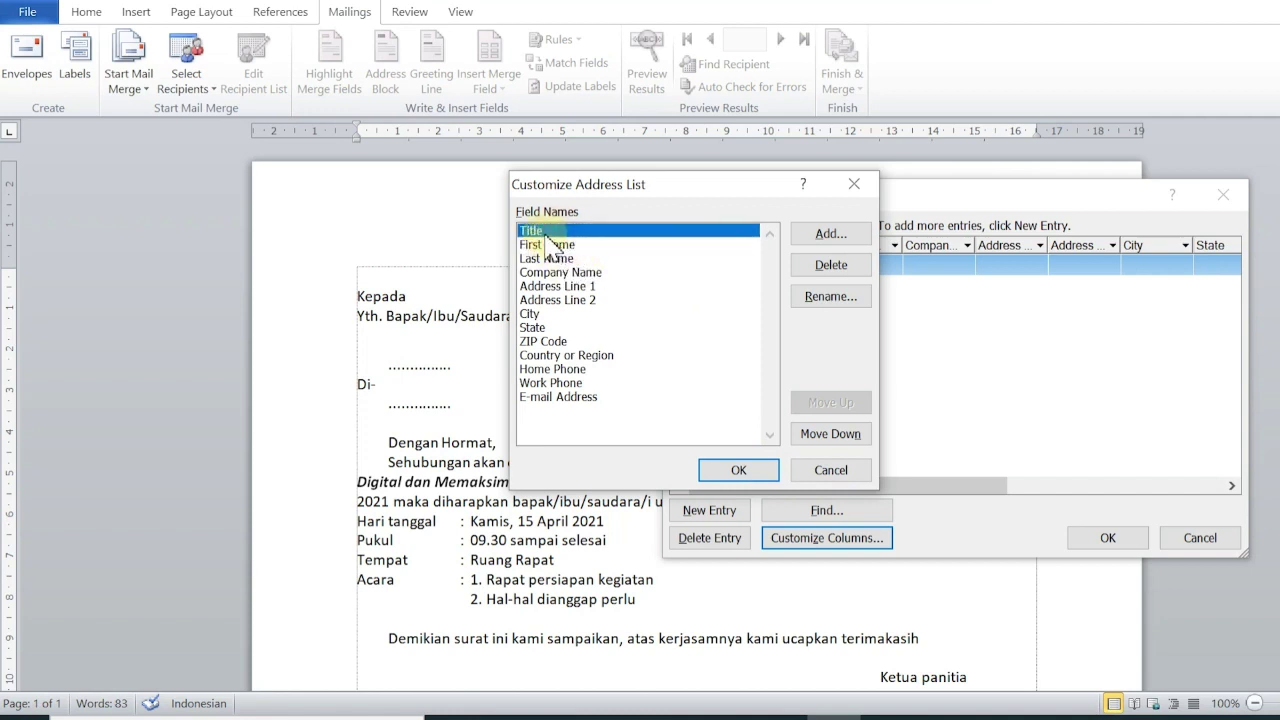
Delete the E-mail Address, Work Phone and Home Phone fields from the list.
click(546, 246)
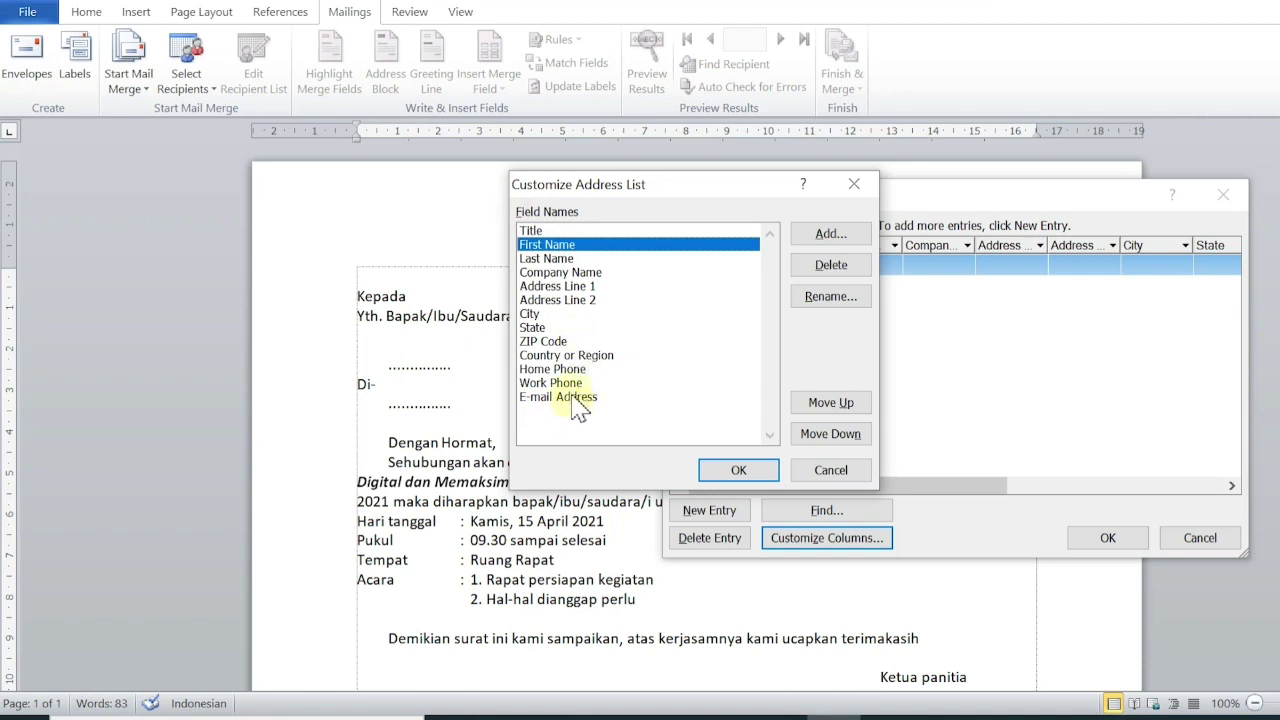
click(575, 384)
click(578, 397)
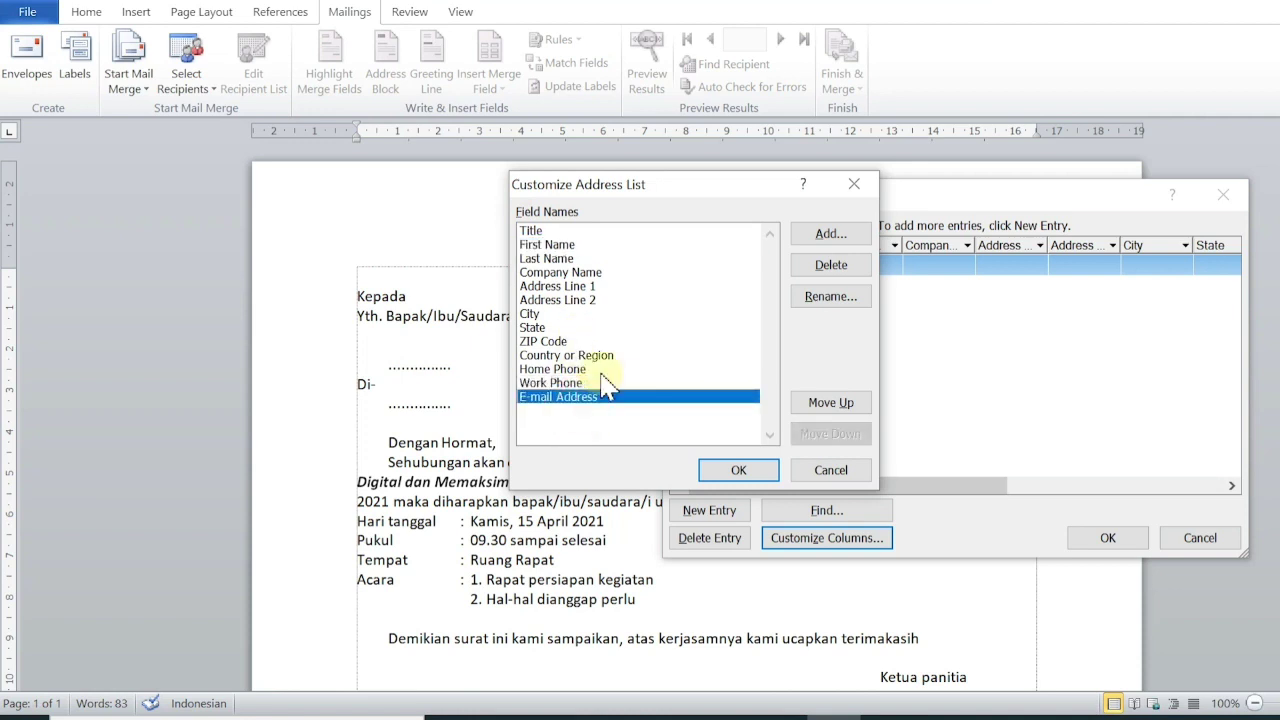
click(831, 265)
click(658, 409)
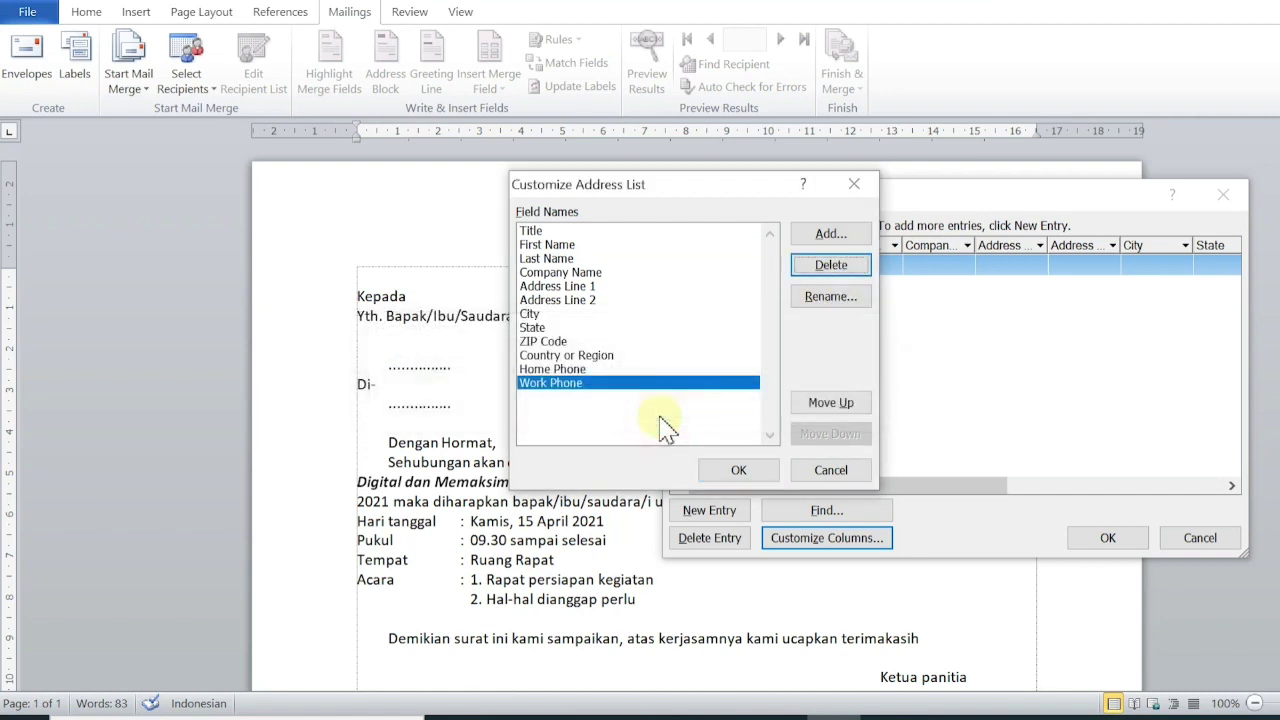
click(796, 265)
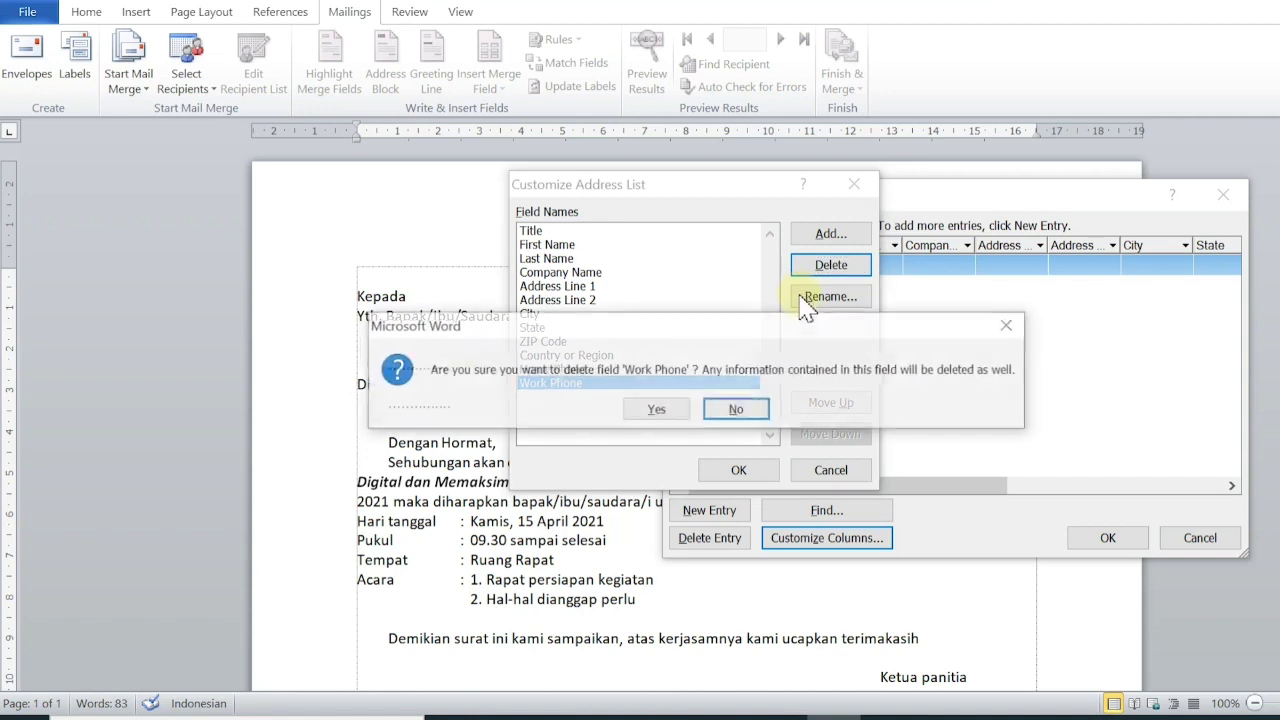
click(658, 409)
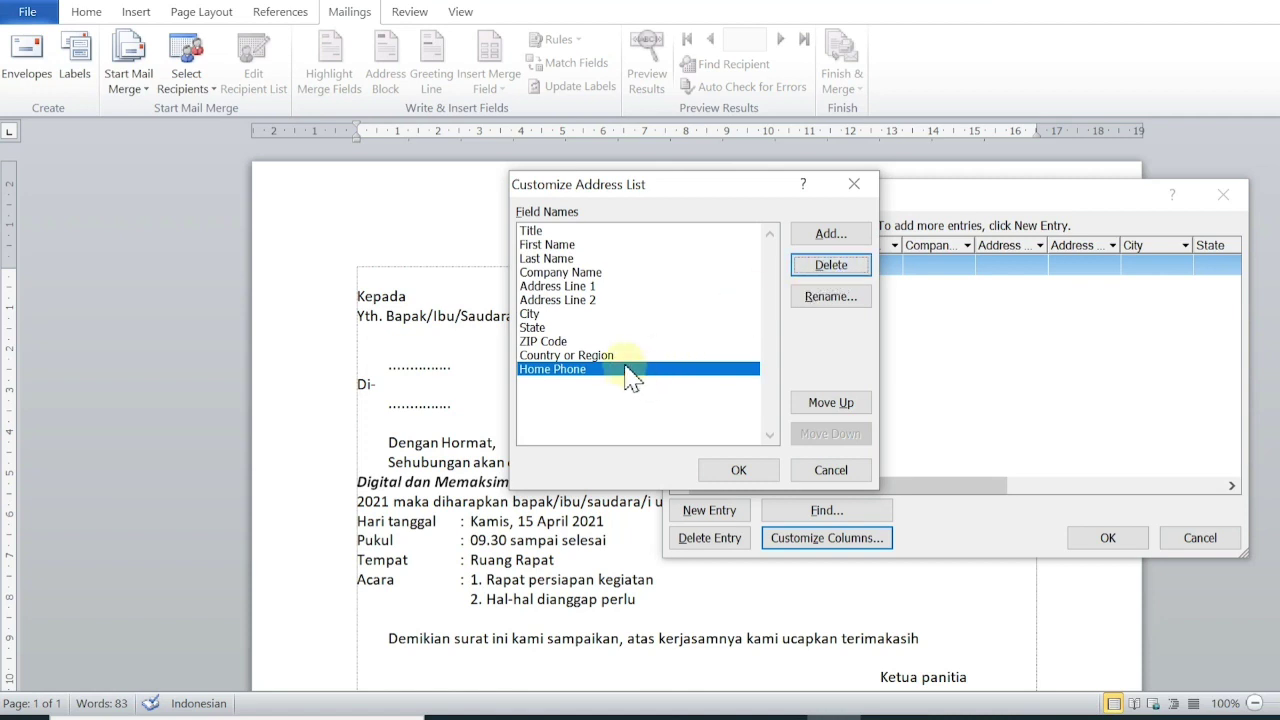
click(831, 266)
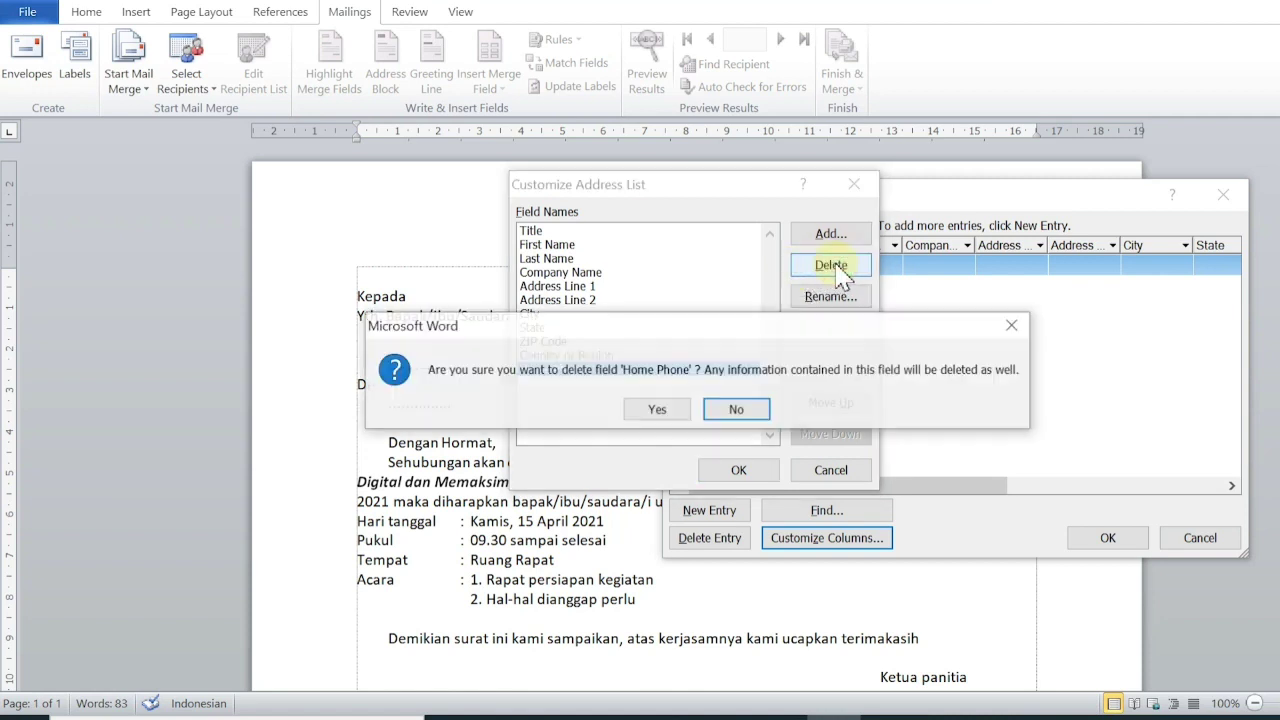
click(675, 409)
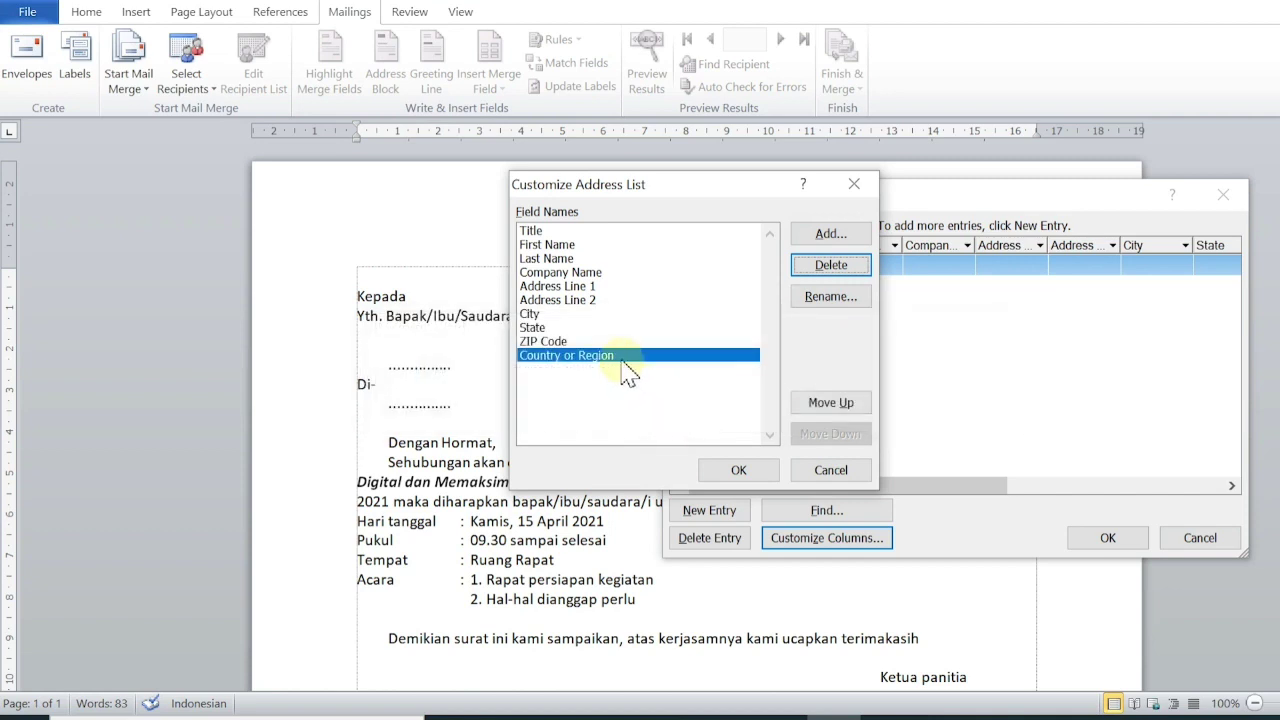
Delete the remaining fields from Country or Region up through Last Name.
key(Delete)
key(y)
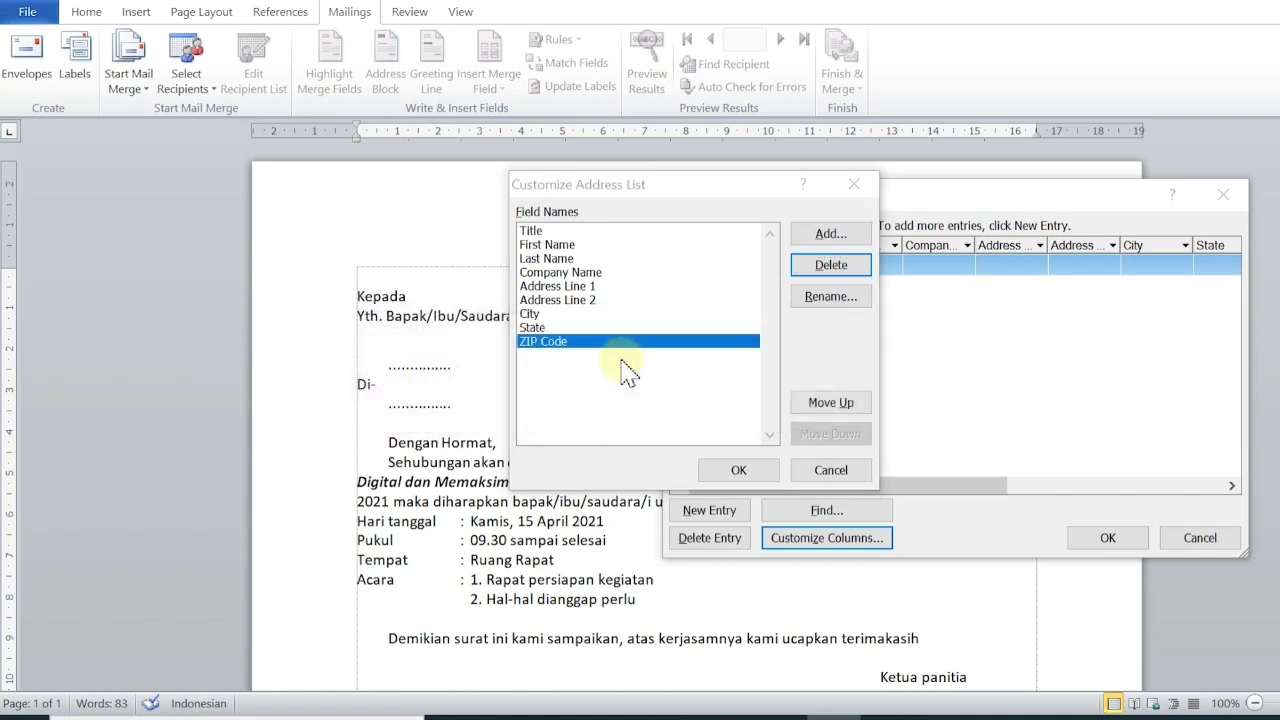
key(Delete)
key(y)
key(Delete)
key(y)
key(Delete)
key(y)
key(Delete)
key(y)
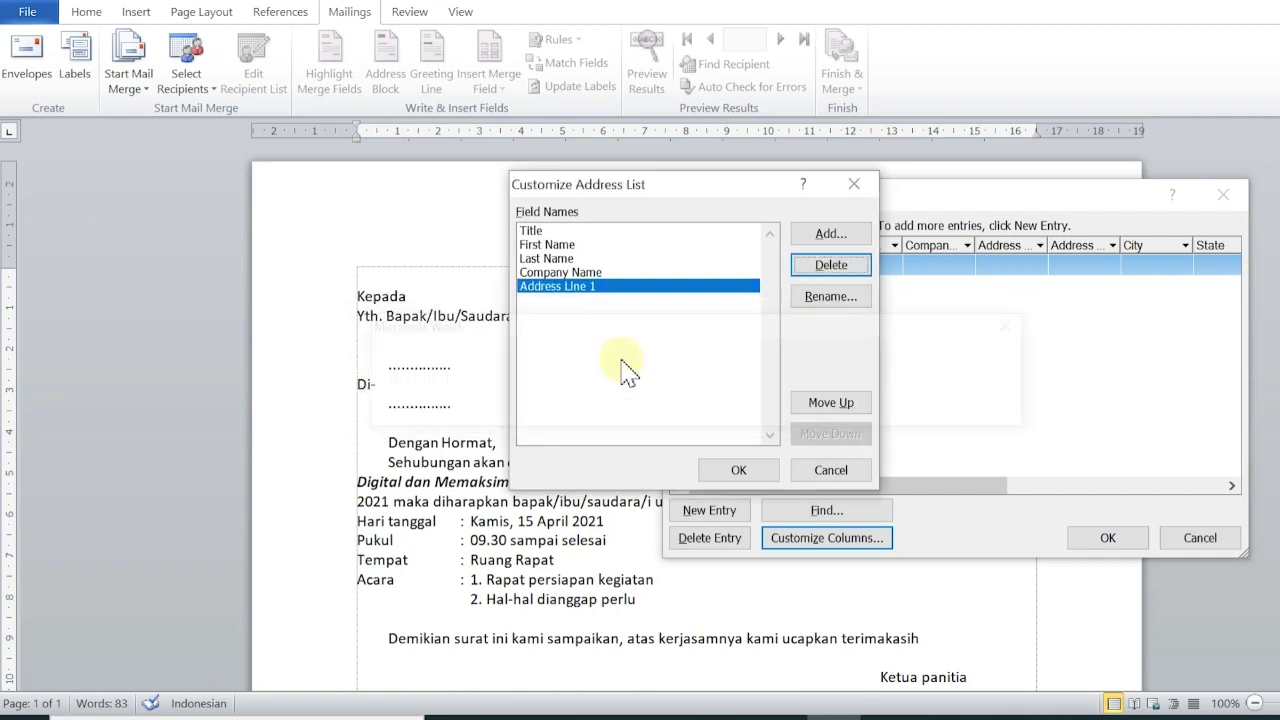
key(Delete)
key(y)
key(Delete)
key(y)
key(Delete)
key(y)
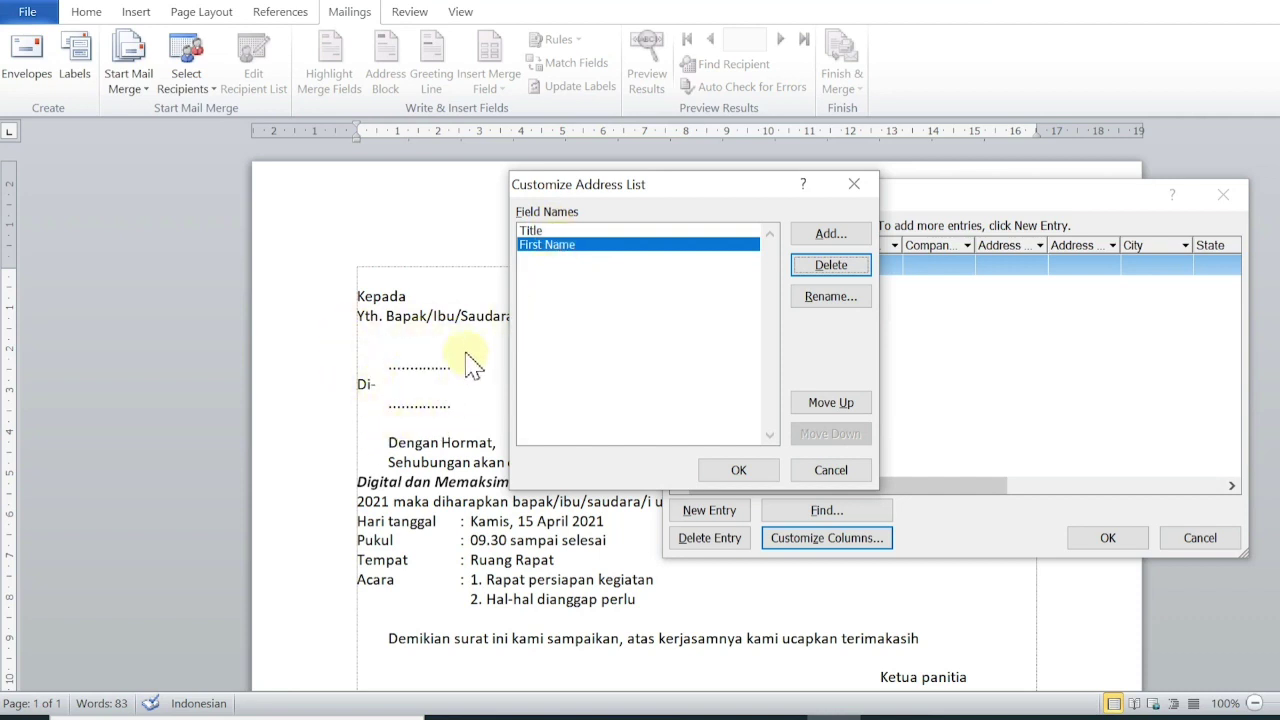
Rename Title to Nama Penerima and First Name to Alamat Tujuan, then move Alamat Tujuan up.
click(533, 232)
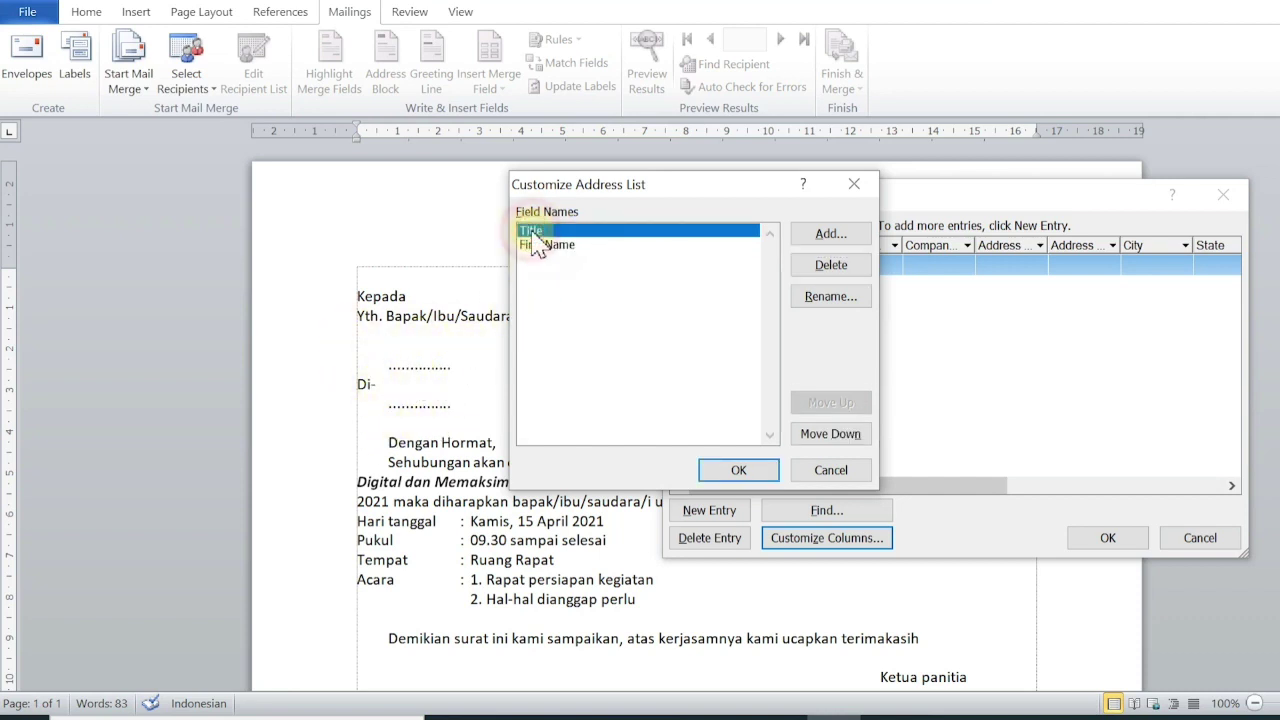
click(829, 297)
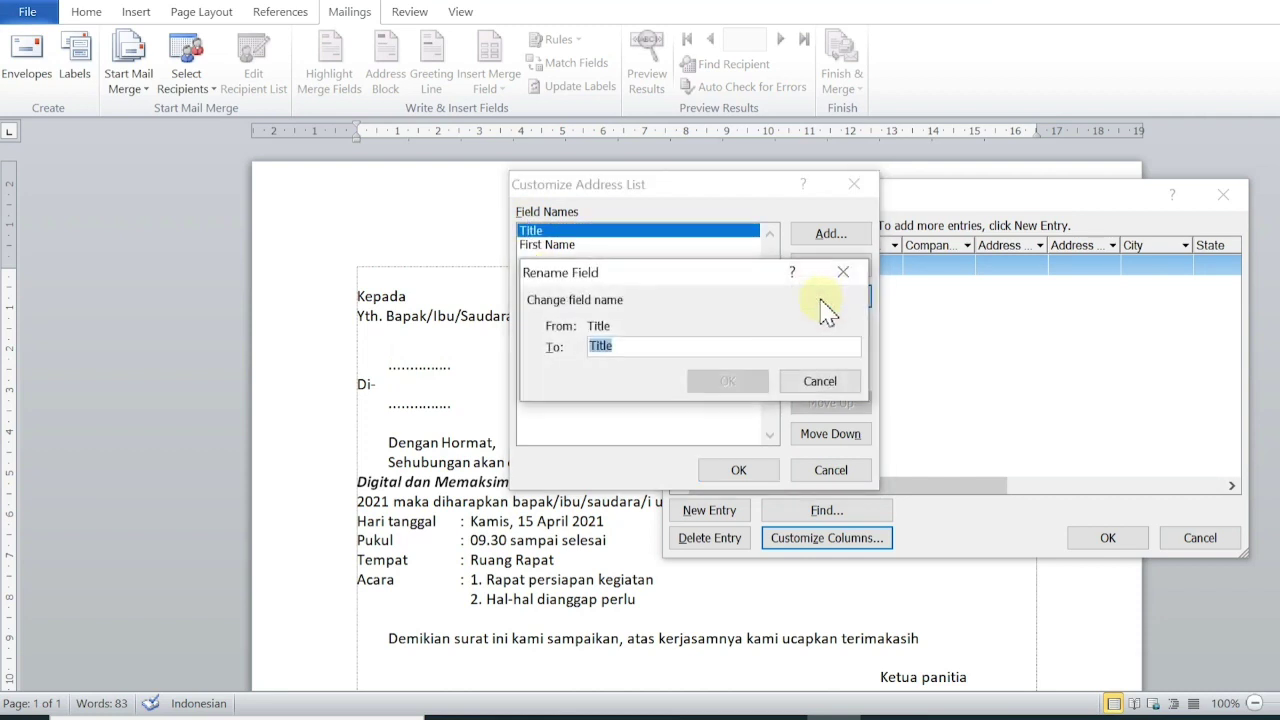
text(Nama Penerima)
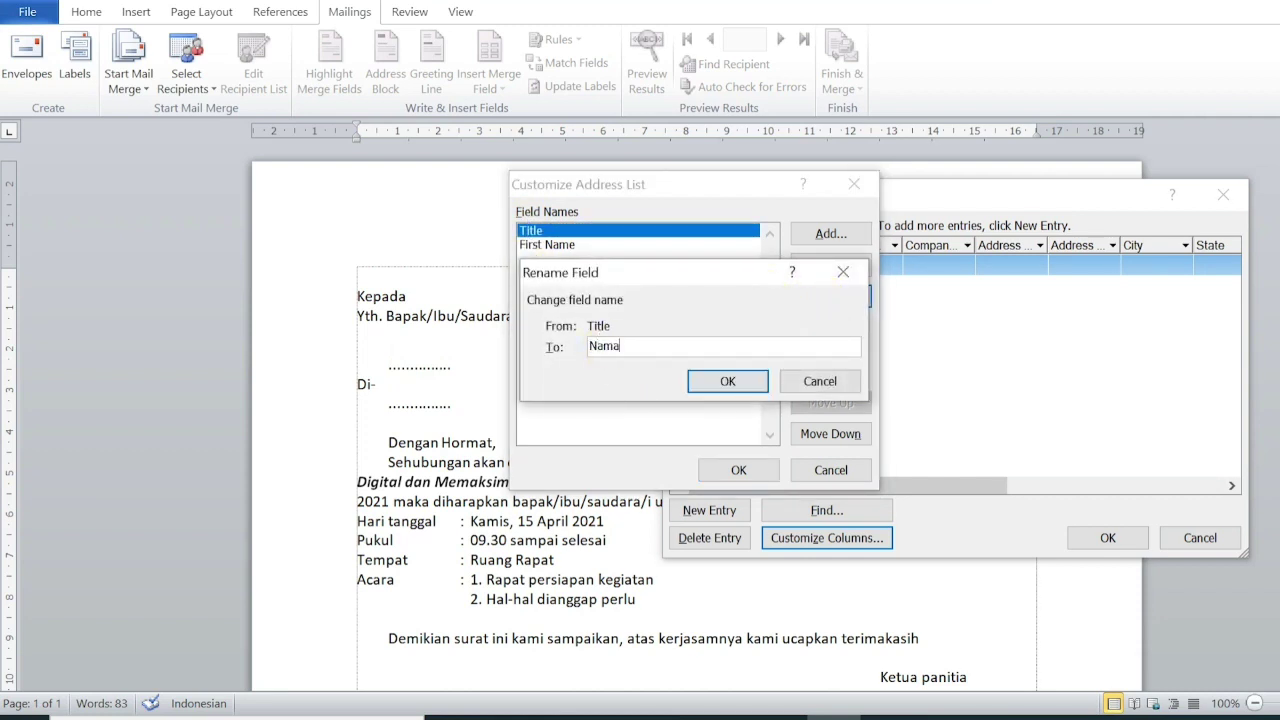
click(755, 390)
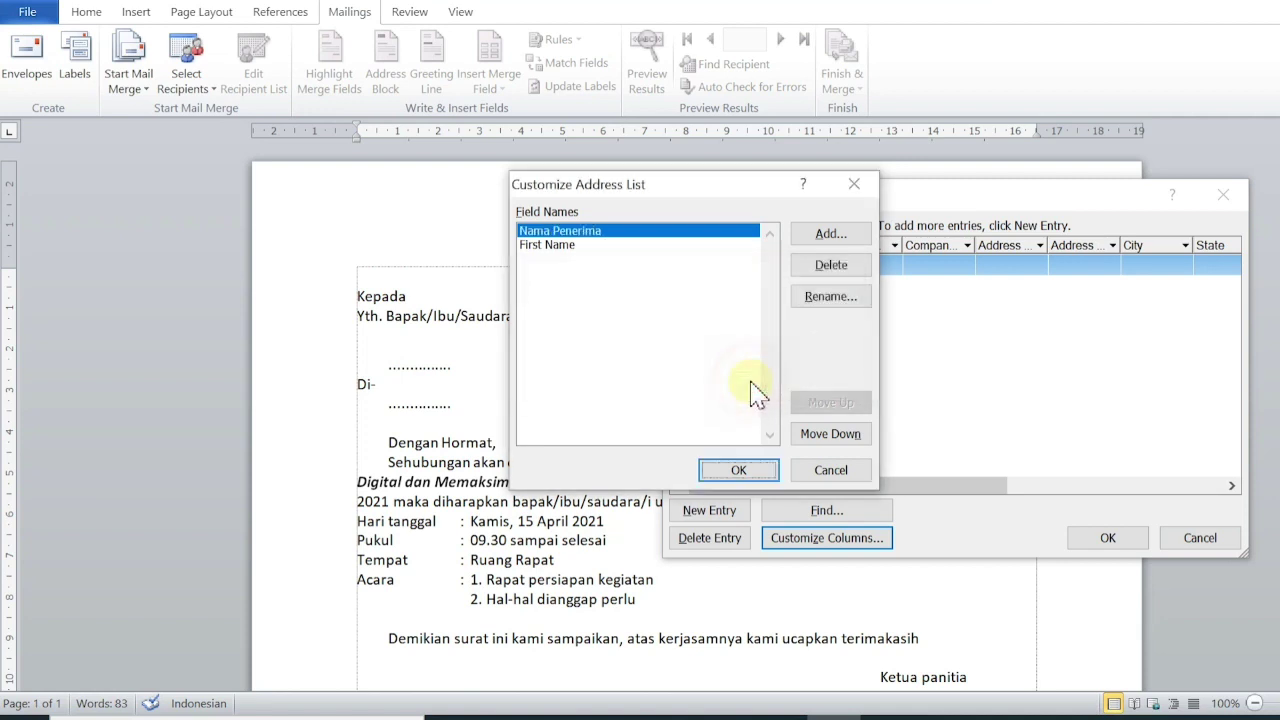
click(551, 245)
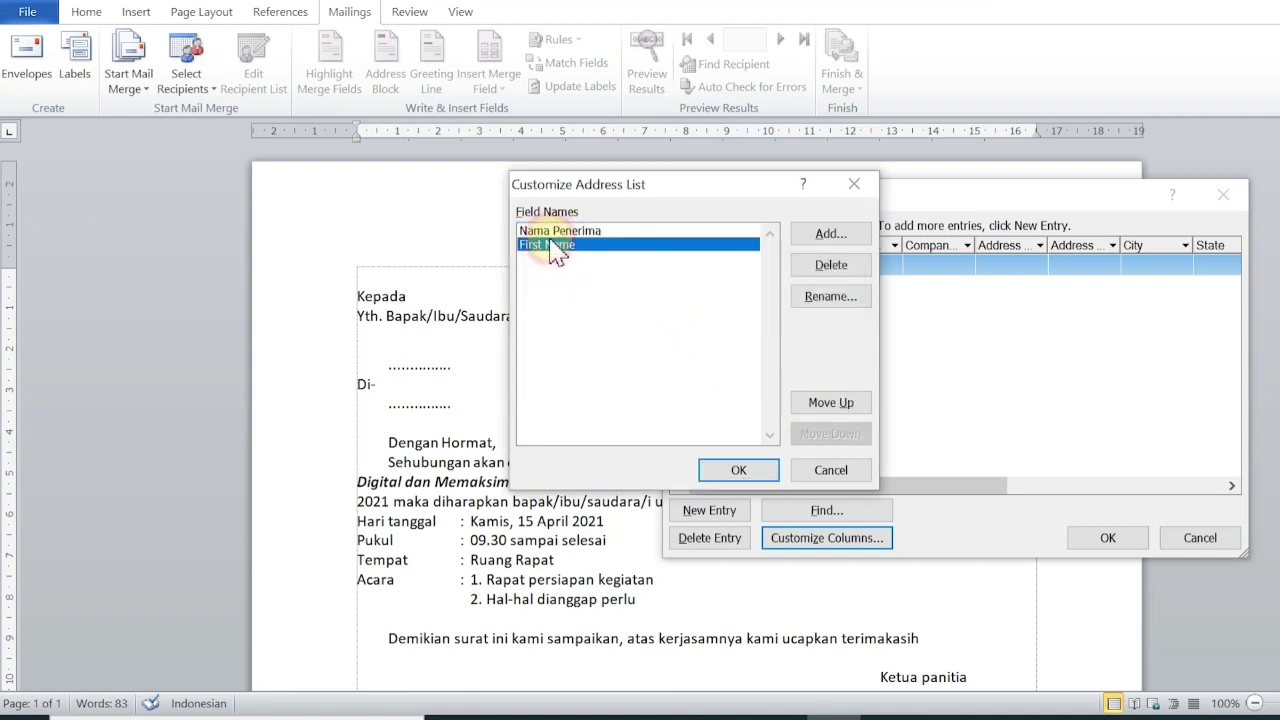
click(820, 297)
text(Alamat Tujuan)
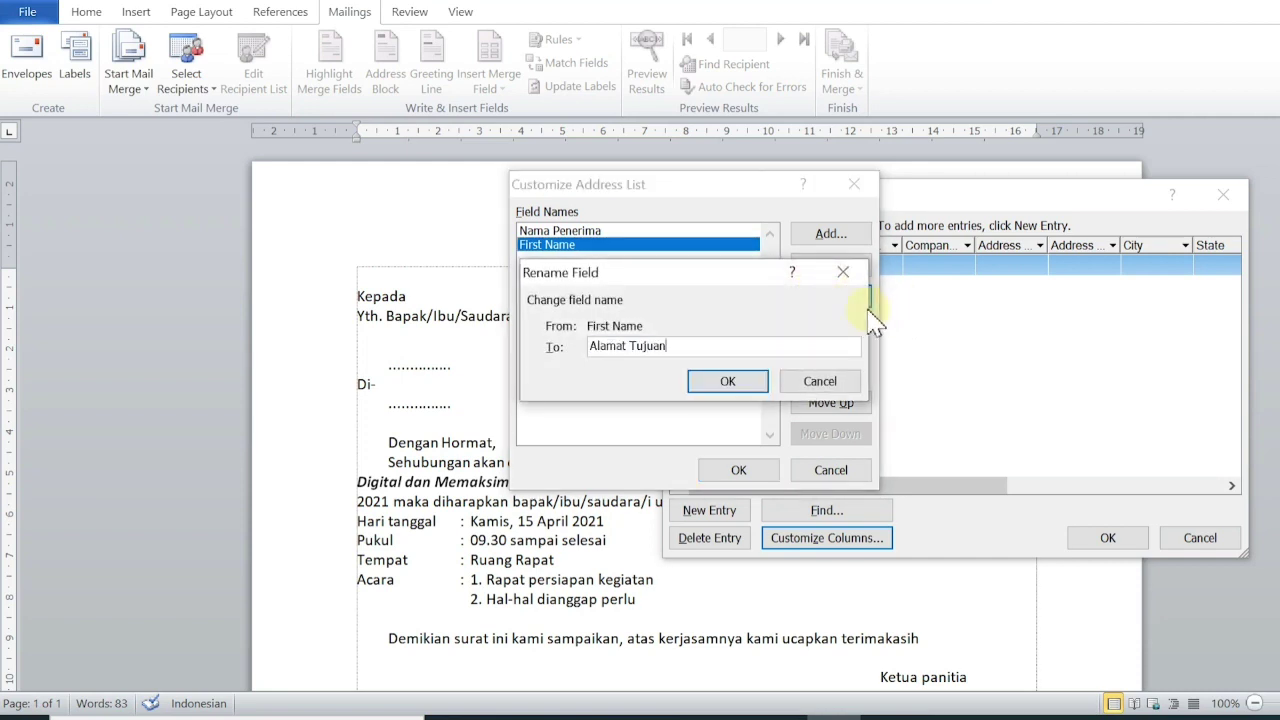
click(728, 383)
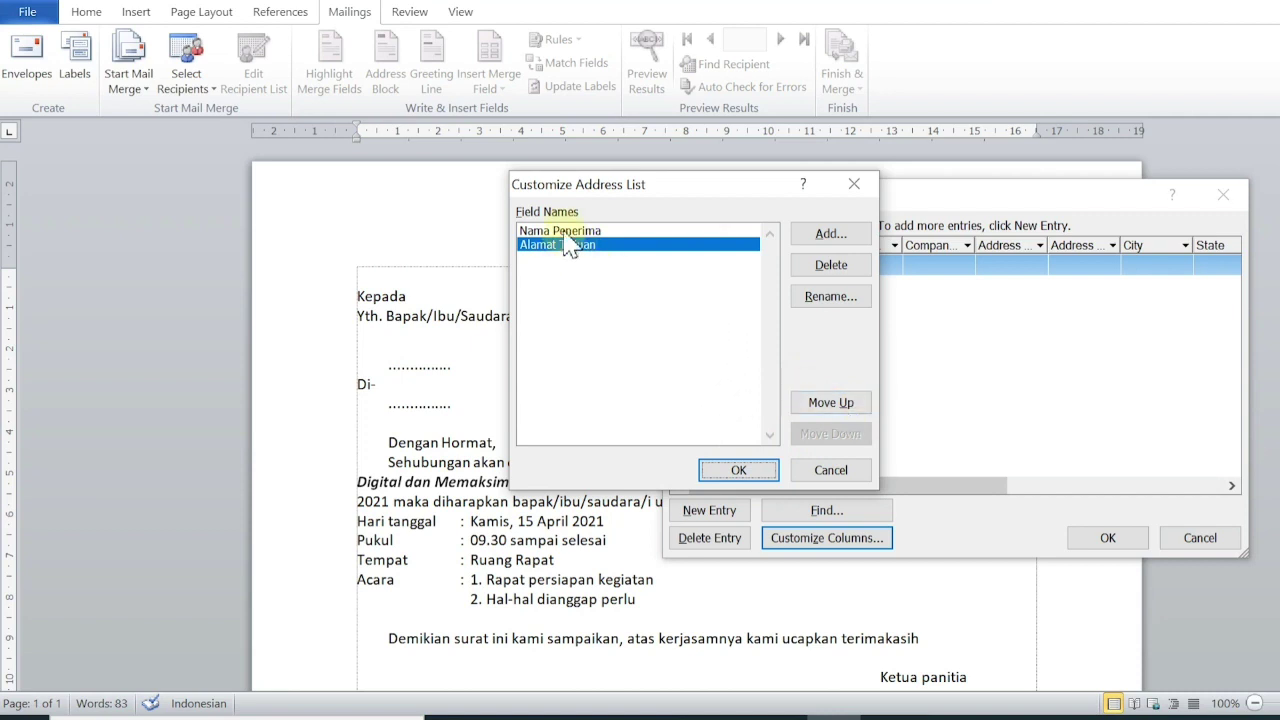
click(832, 404)
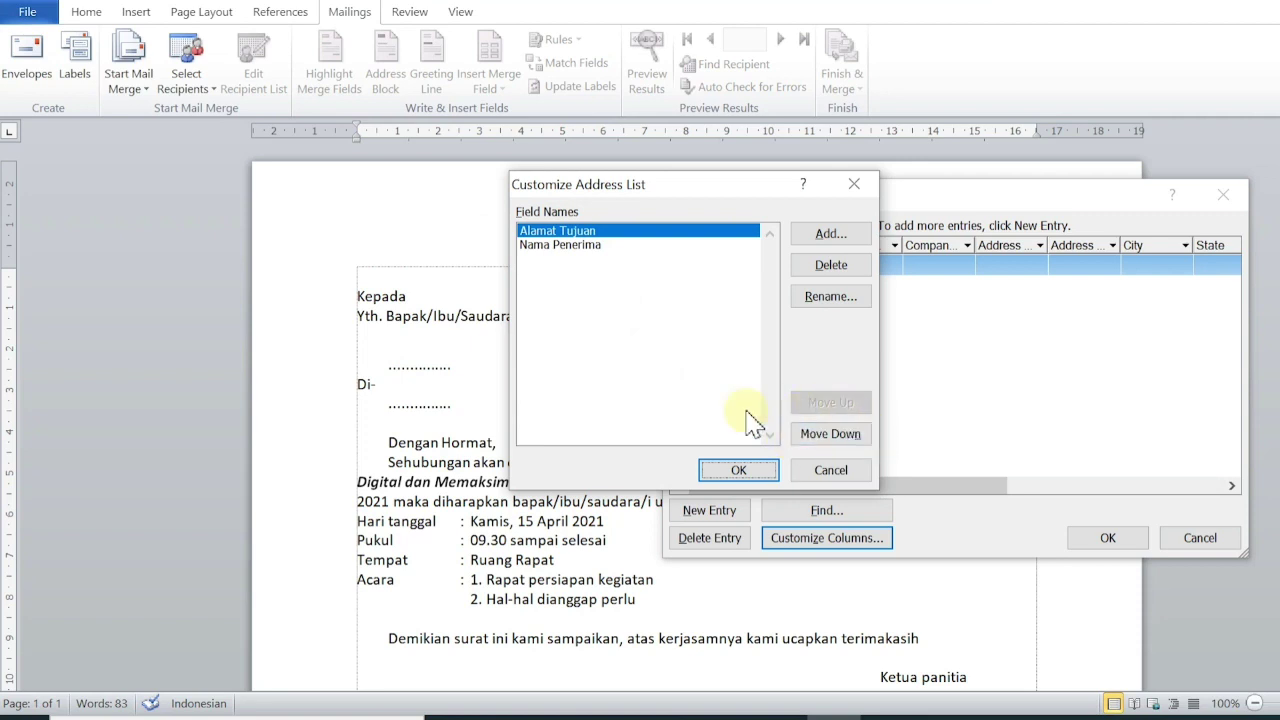
Move Alamat Tujuan back below Nama Penerima and add a new No Telp field.
click(845, 437)
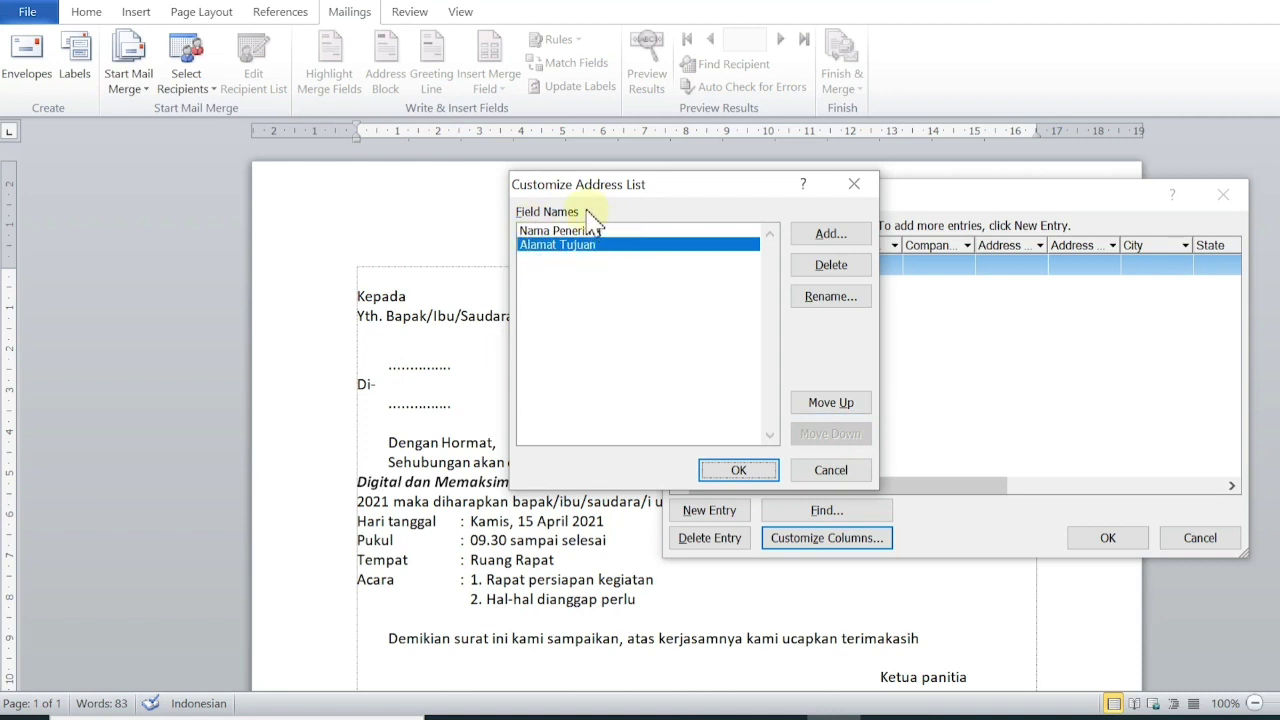
click(734, 472)
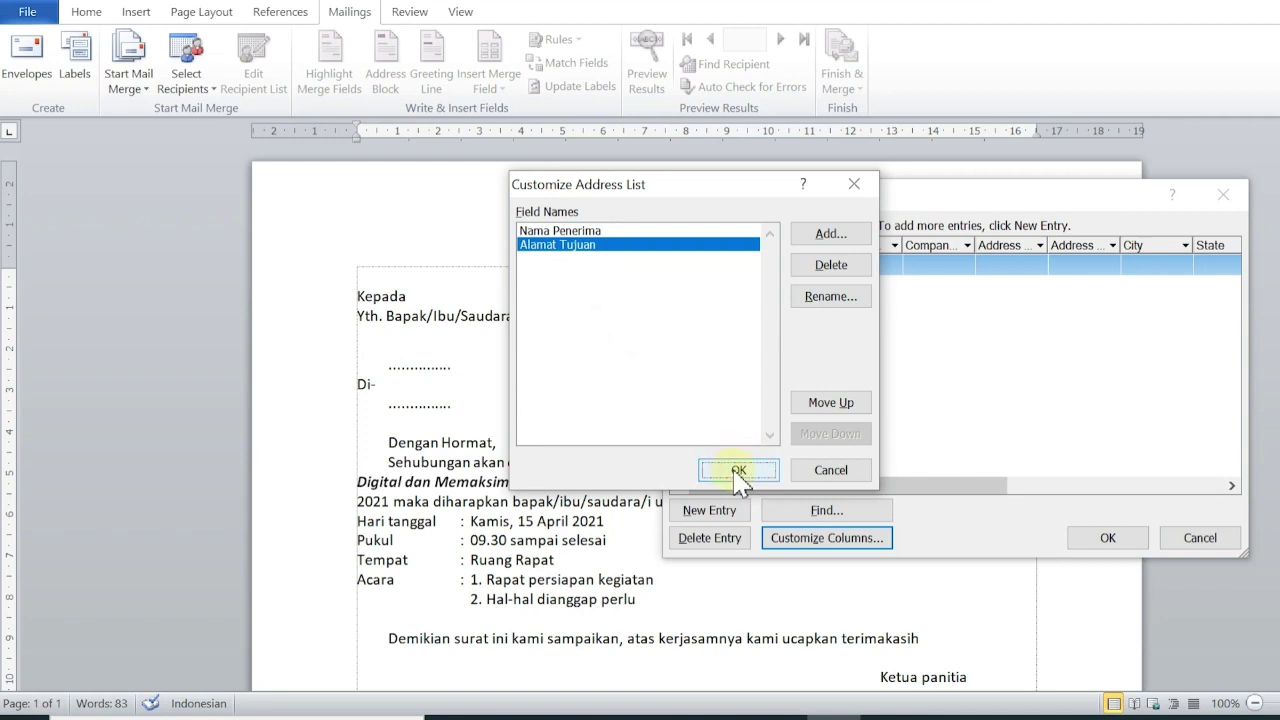
click(818, 240)
text(No Telp)
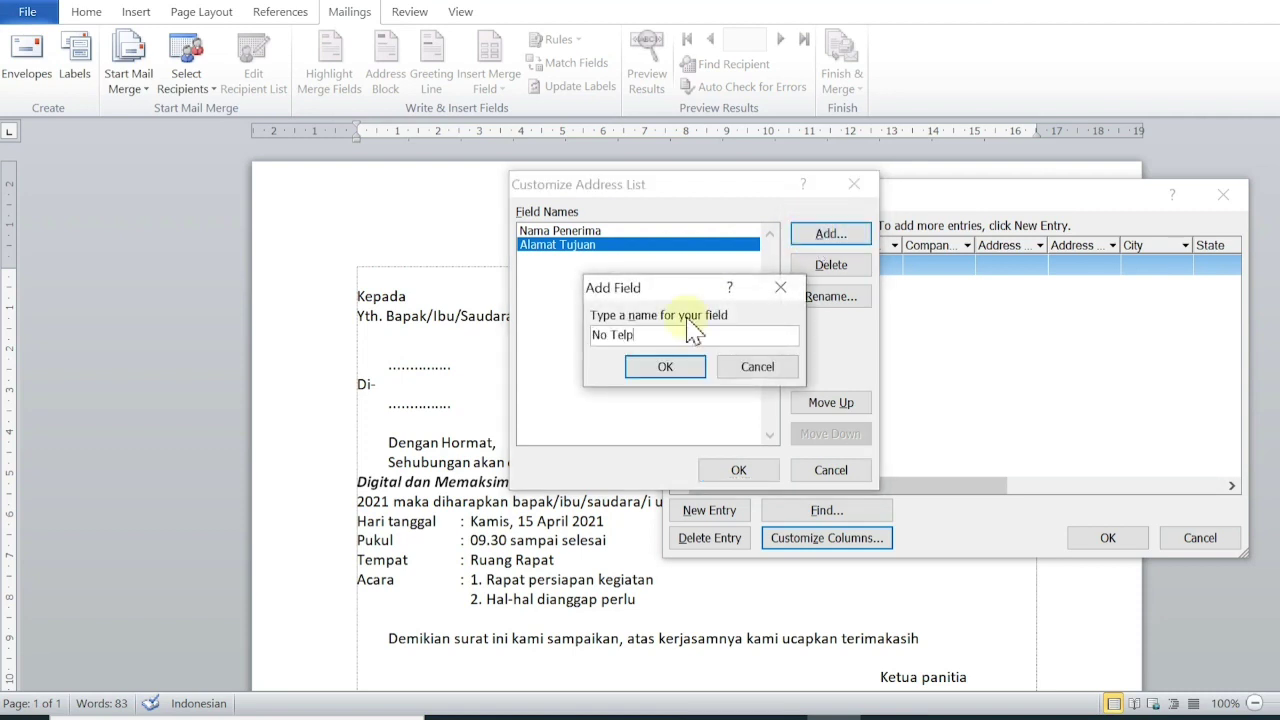
click(668, 367)
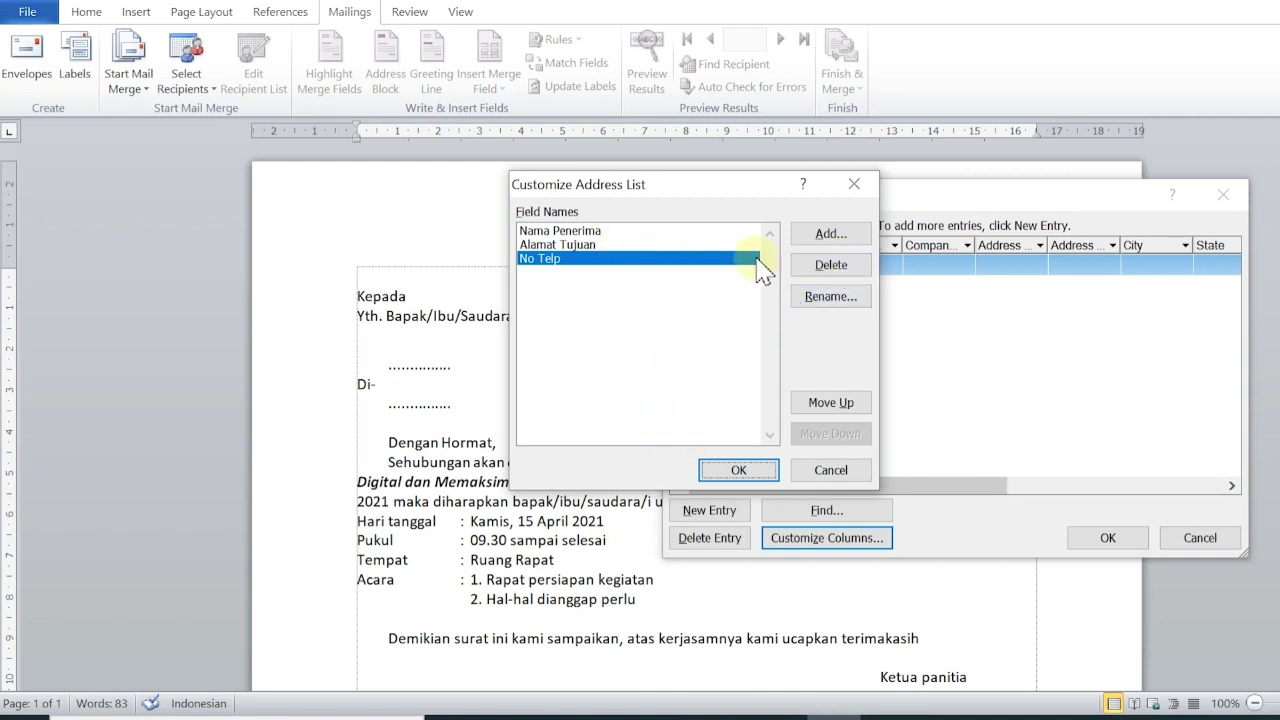
Apply the custom fields and enter the first two recipients' names and addresses, starting with Bengkulu Tengah.
click(738, 470)
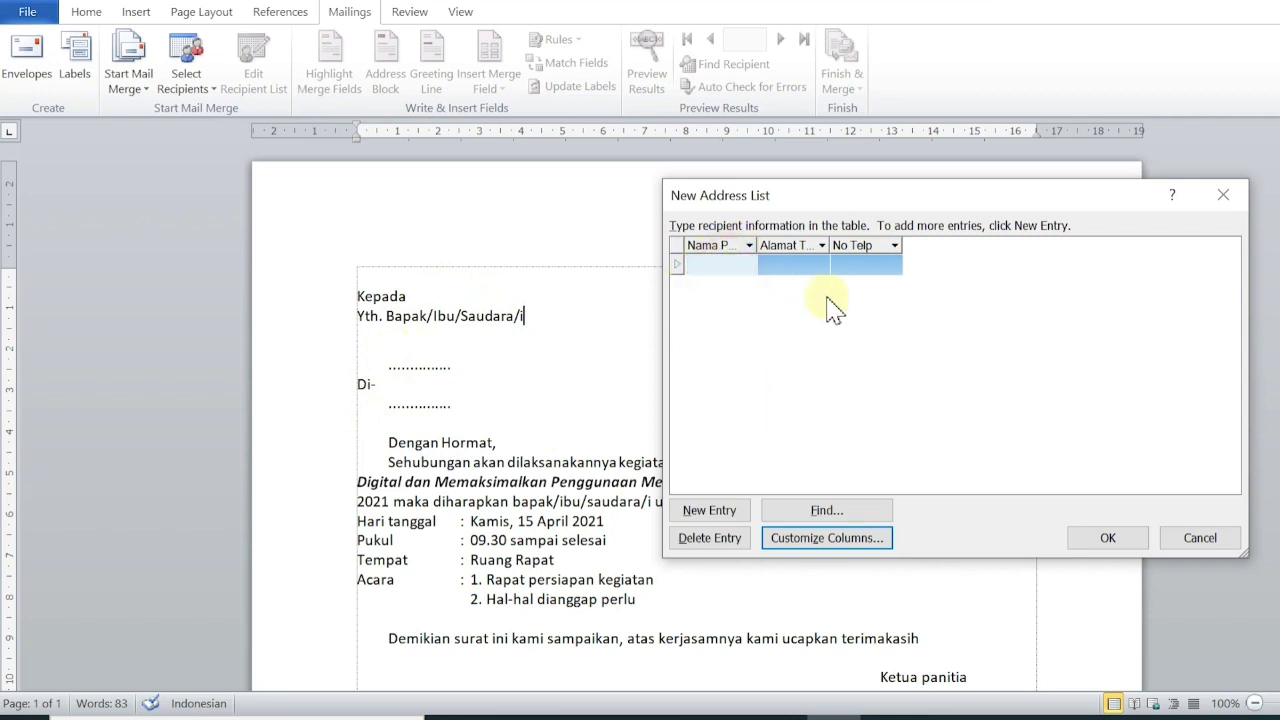
click(808, 268)
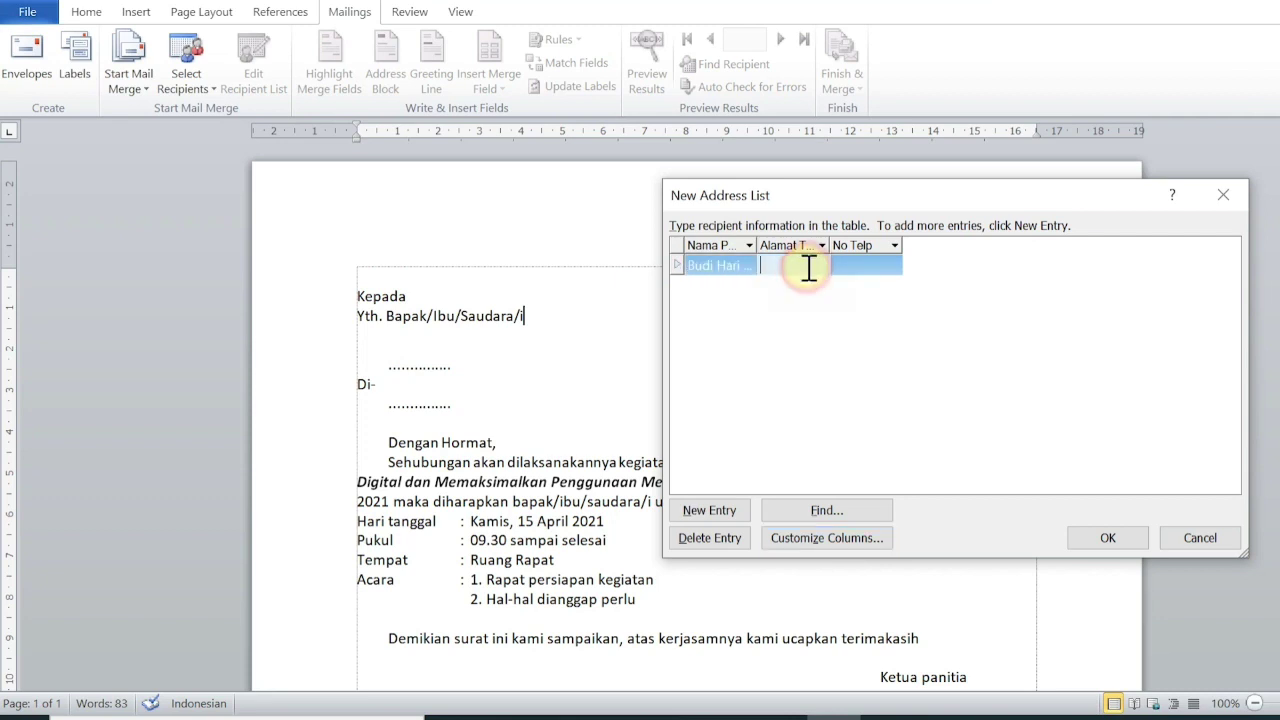
text(Bengkulu TEngah)
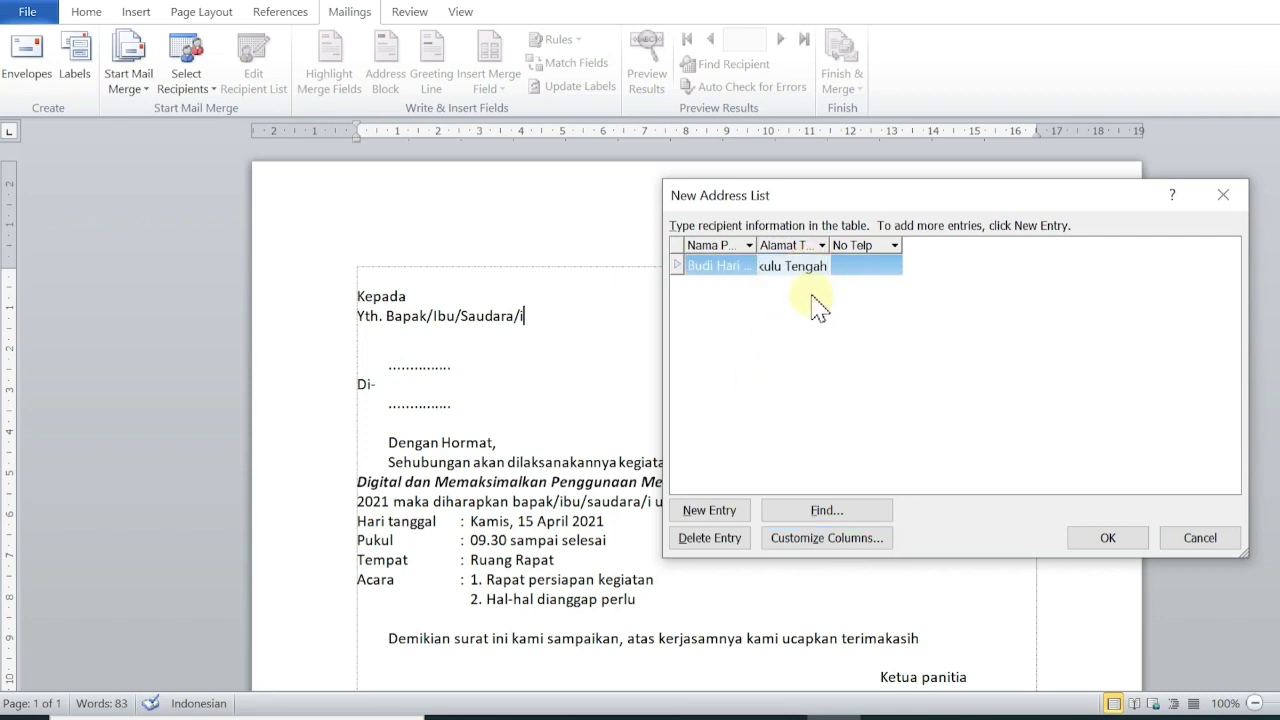
click(812, 298)
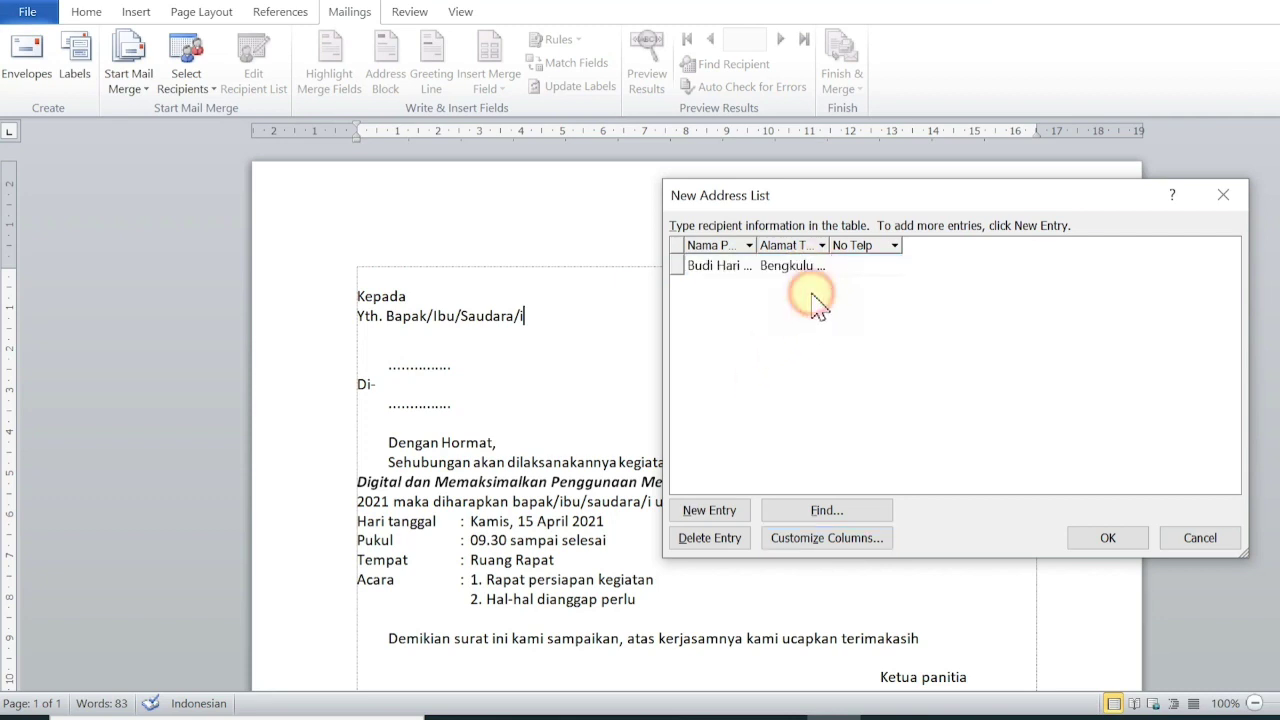
click(712, 512)
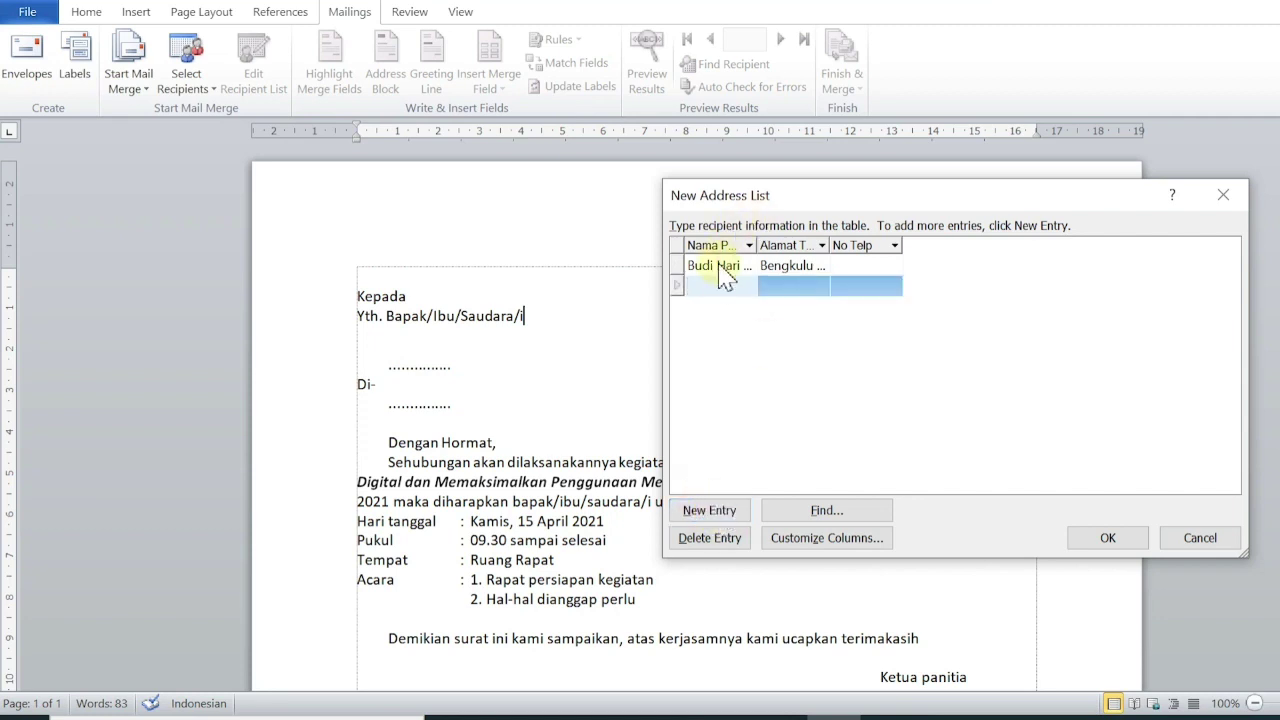
click(720, 286)
text(AN)
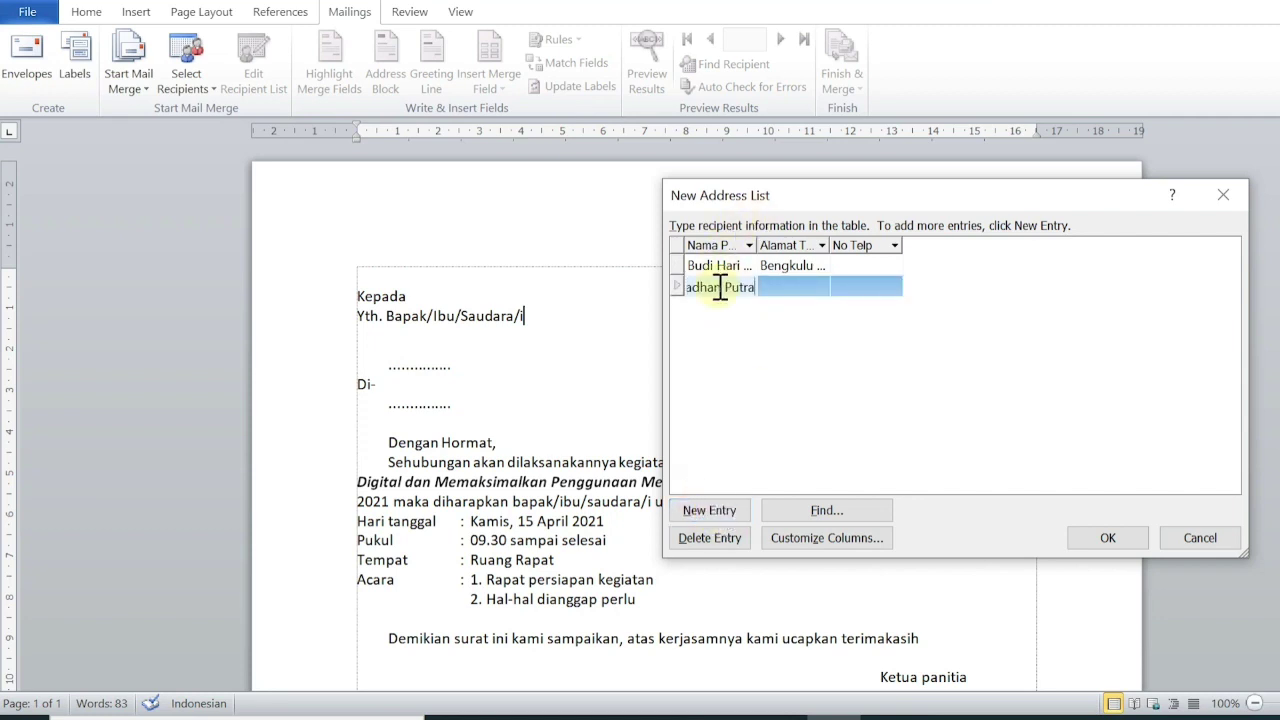
click(775, 285)
text(Ko)
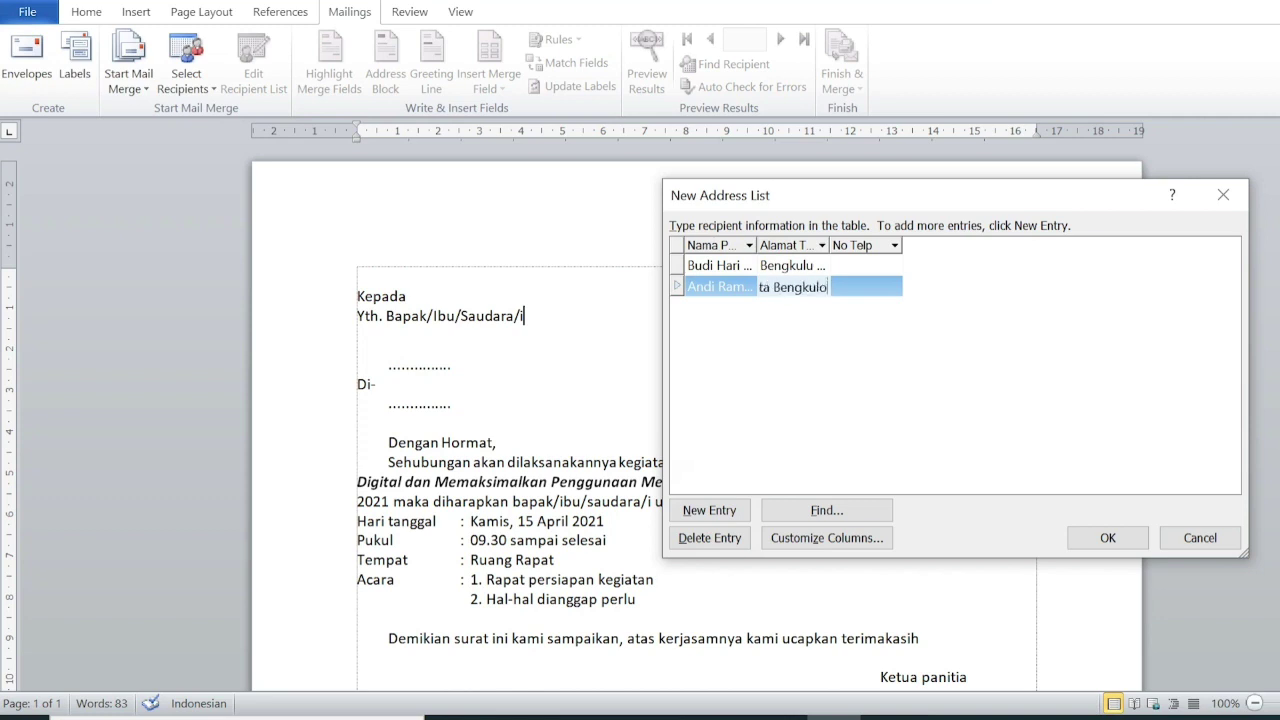
click(875, 287)
Add the third and fourth recipients' names with addresses Seluma and Kaur.
key(Tab)
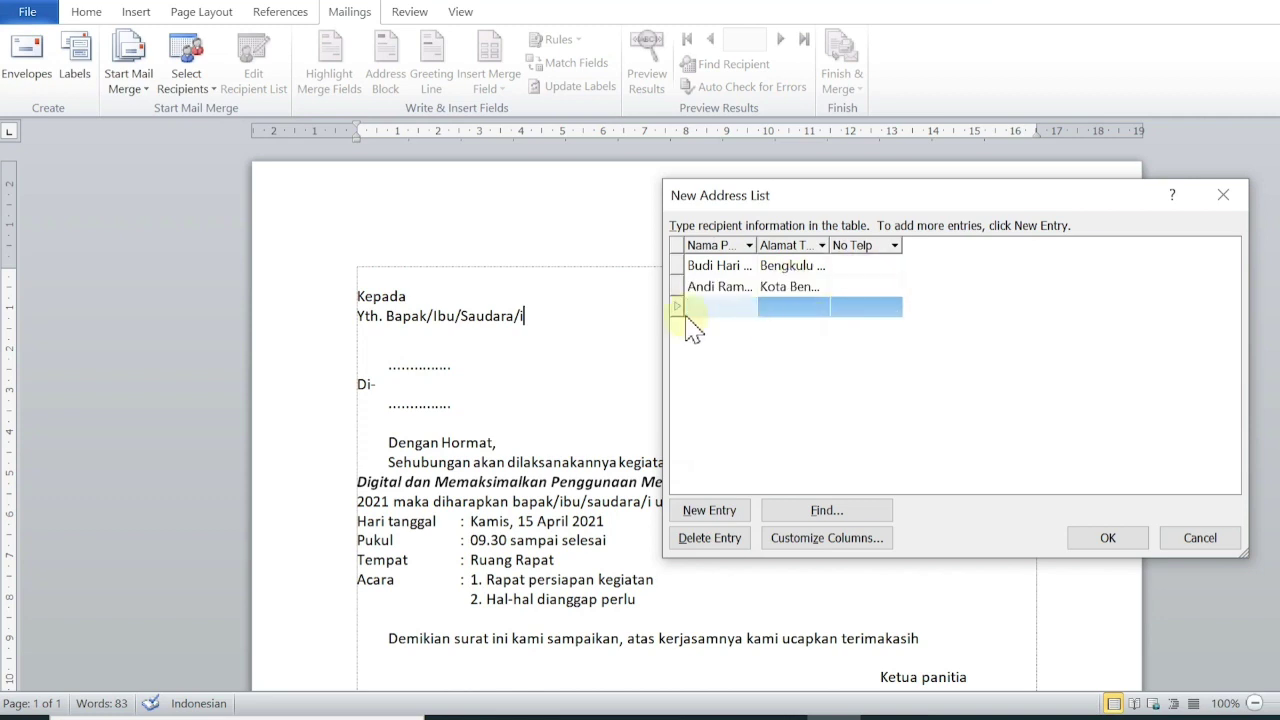
click(712, 310)
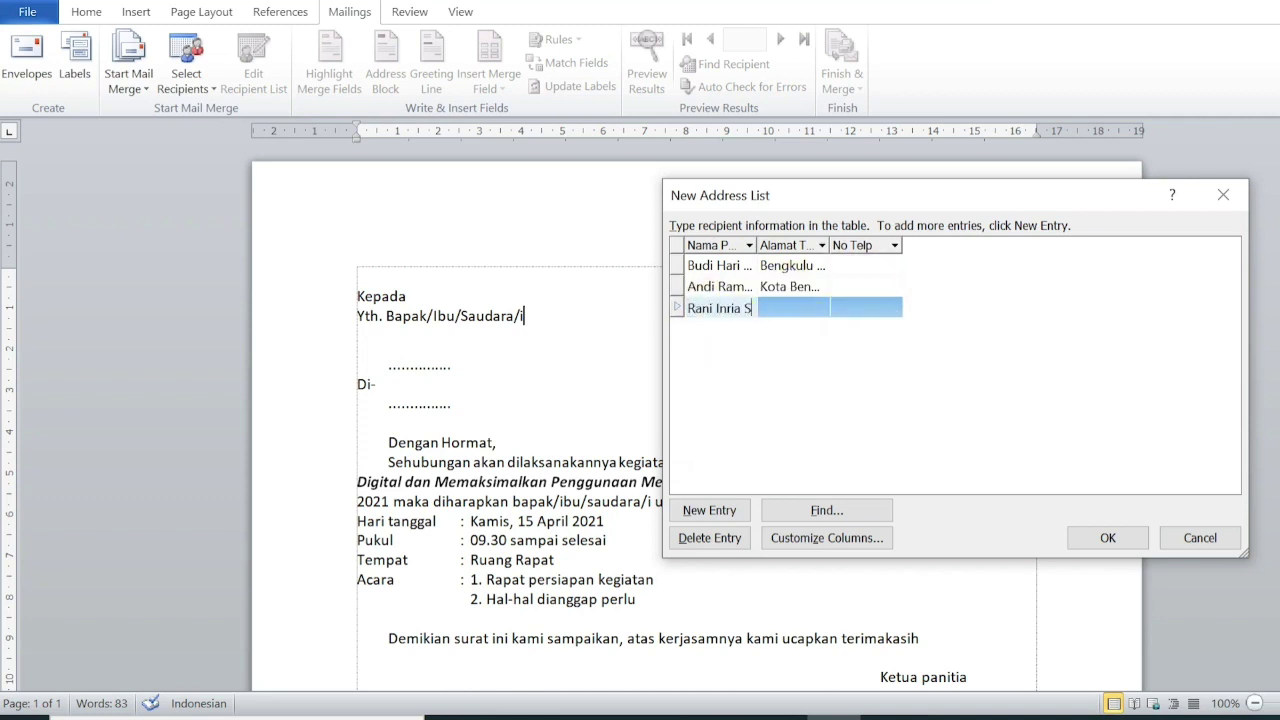
click(785, 312)
text(Sel)
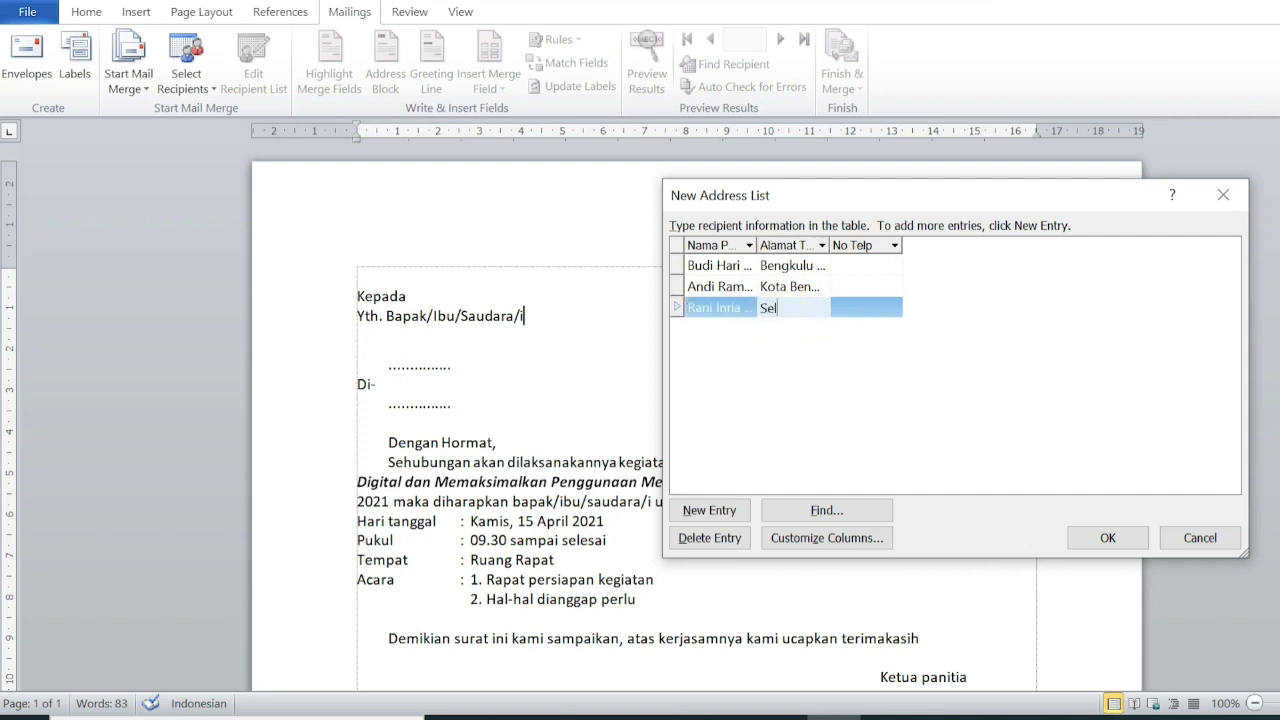
text(uma)
key(Tab)
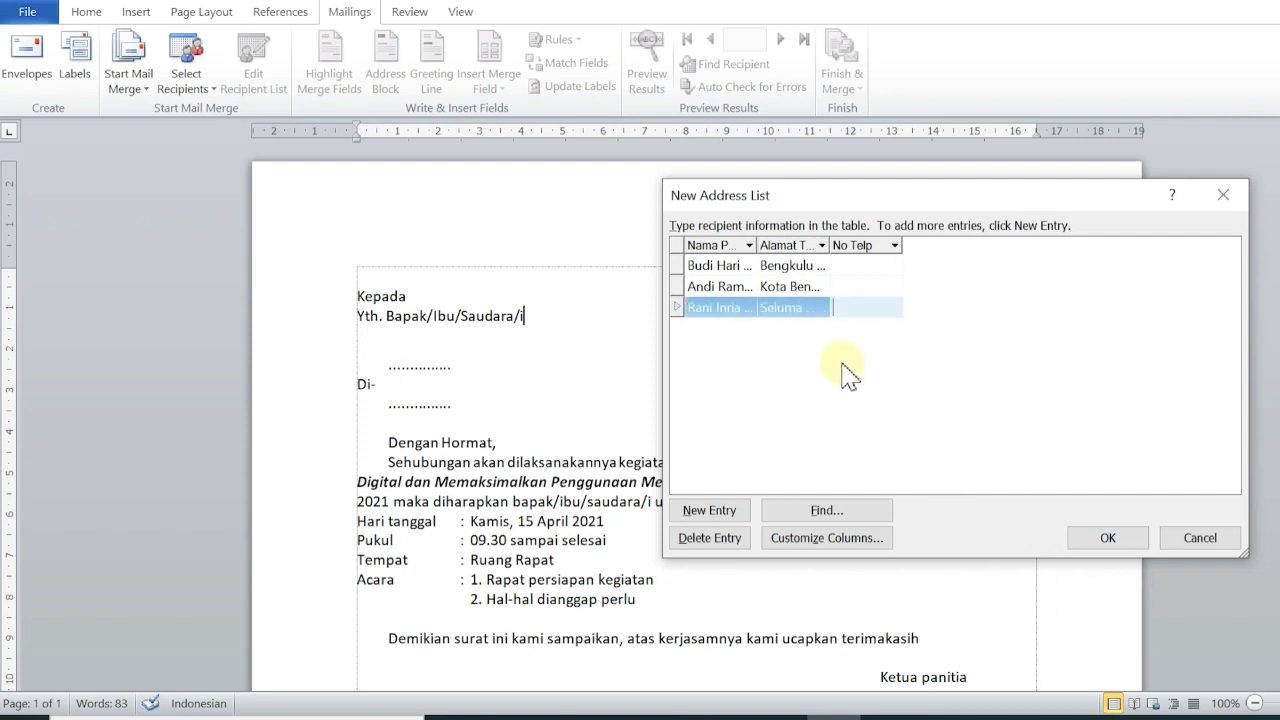
key(Tab)
key(Tab)
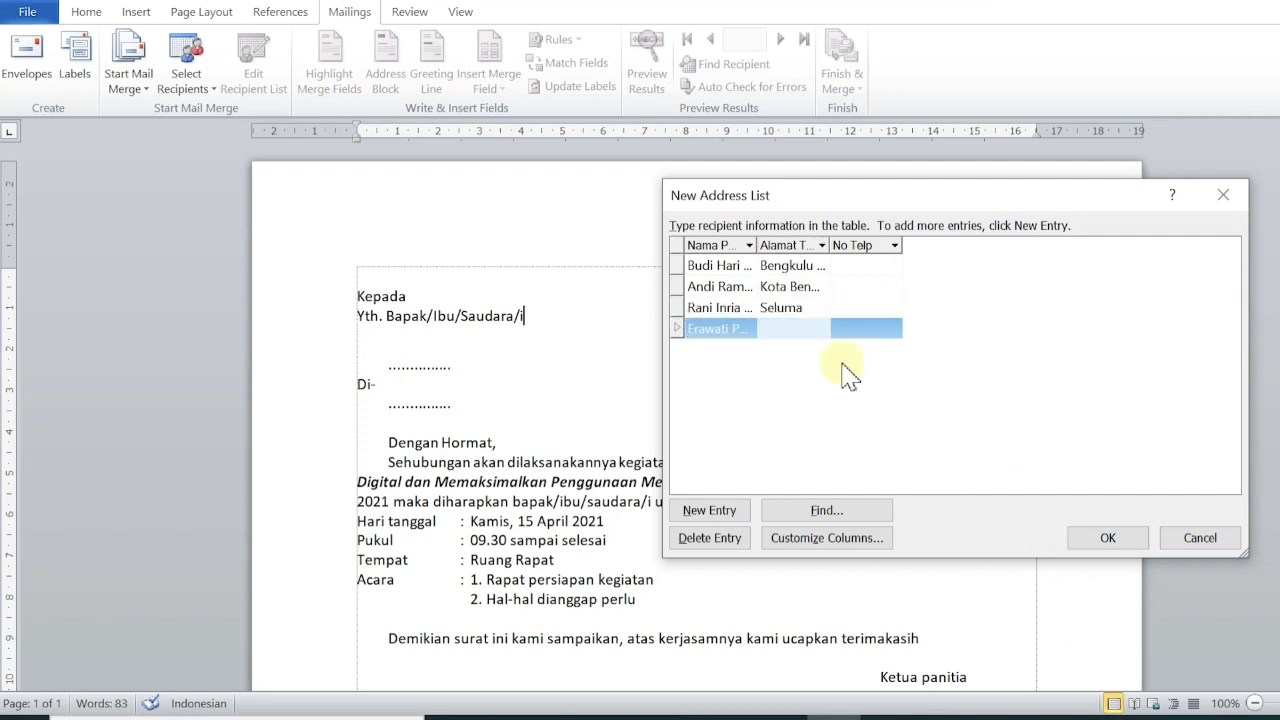
text(Kaur)
key(Tab)
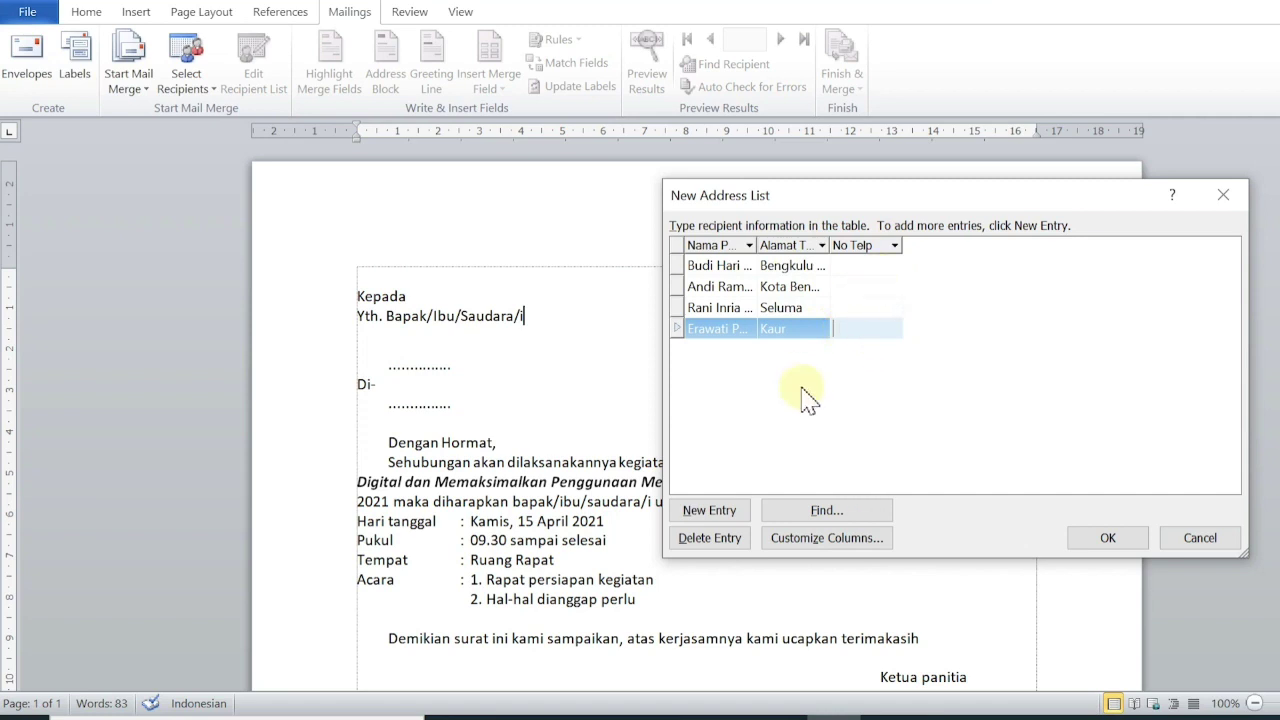
Add recipients five to eight, addressed to Manna, Muko Muko and Kota Bengkulu.
key(Tab)
text(Ranti)
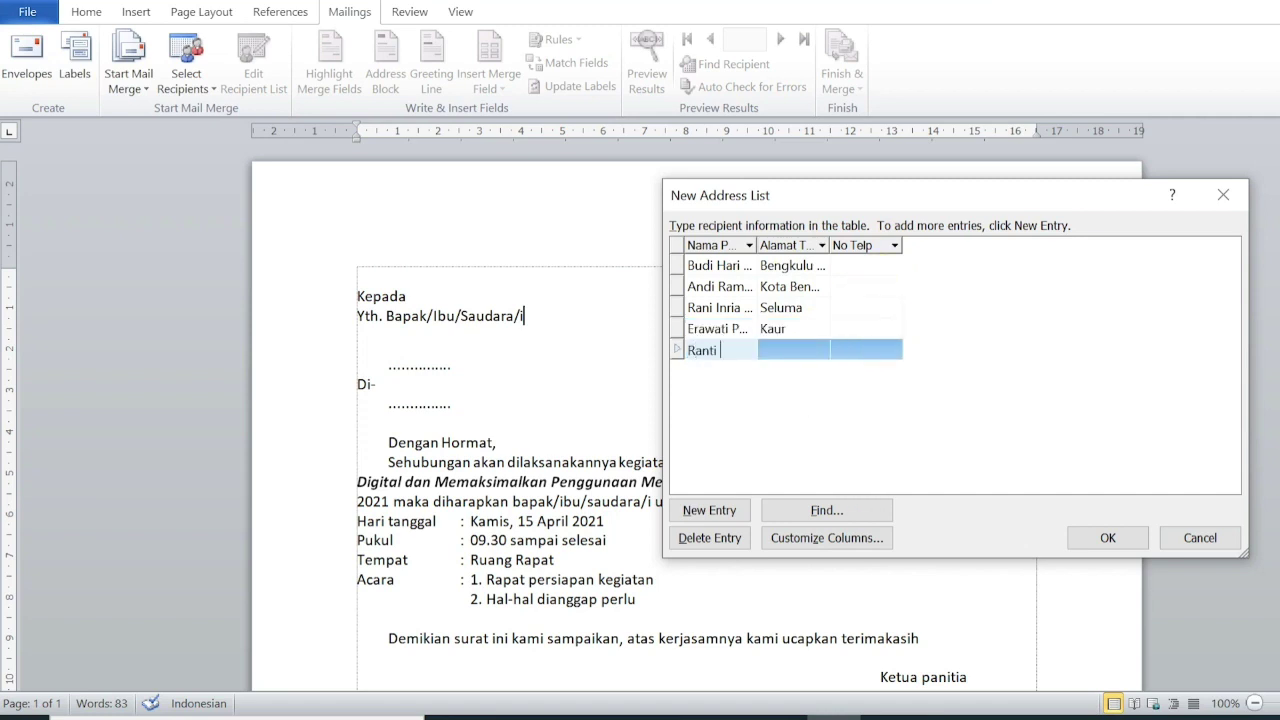
key(Tab)
text(Manna)
key(Tab)
key(Tab)
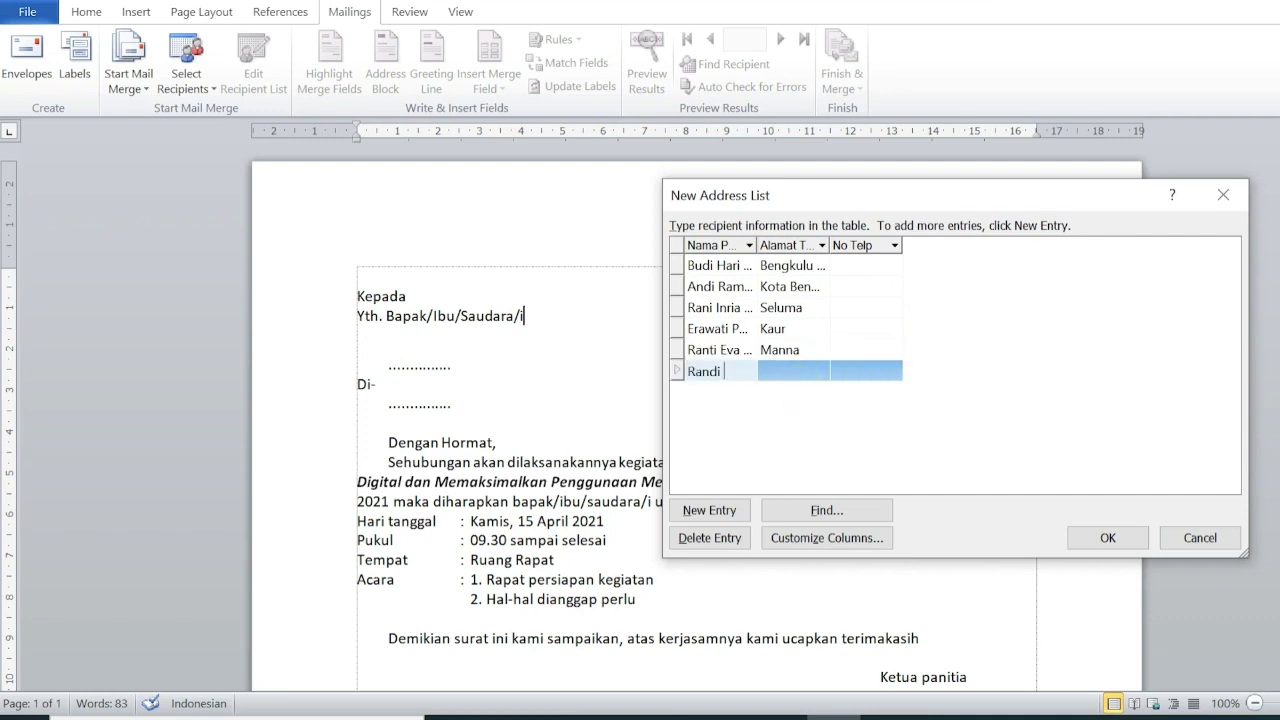
key(Tab)
text(Muko Muko)
key(Tab)
key(Tab)
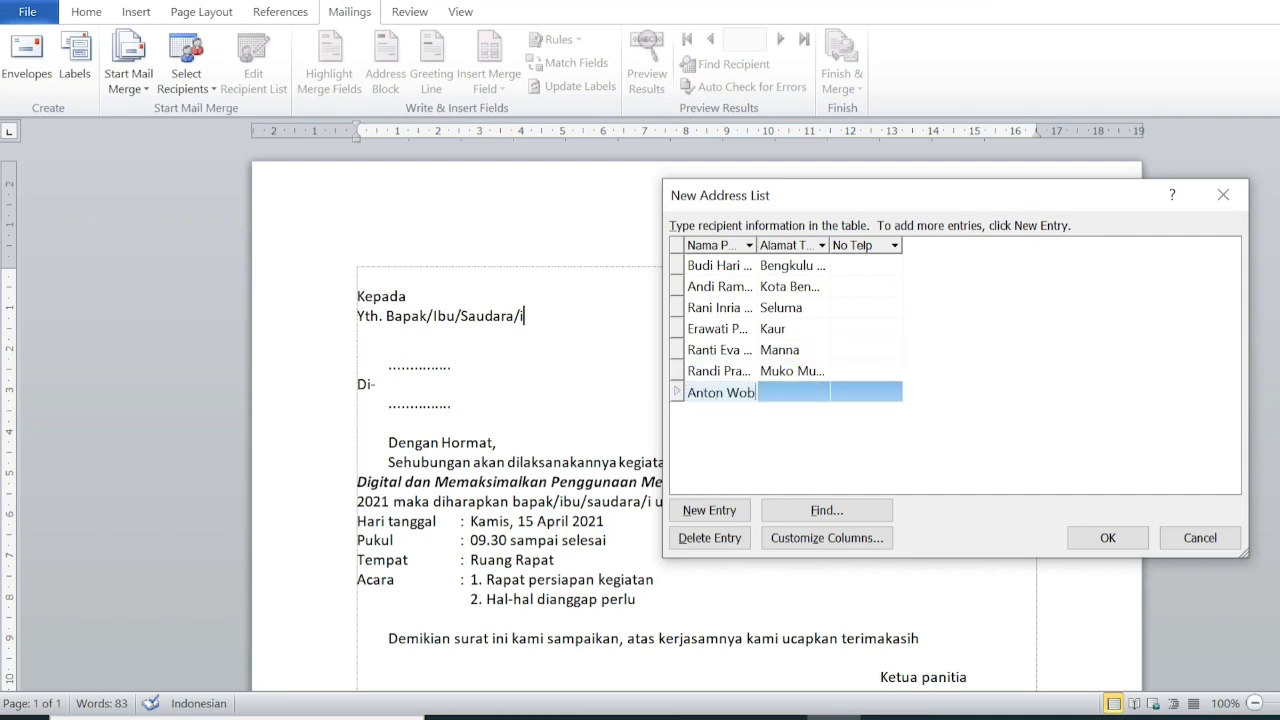
key(Tab)
text(Kota Bengkulu)
key(Tab)
key(Tab)
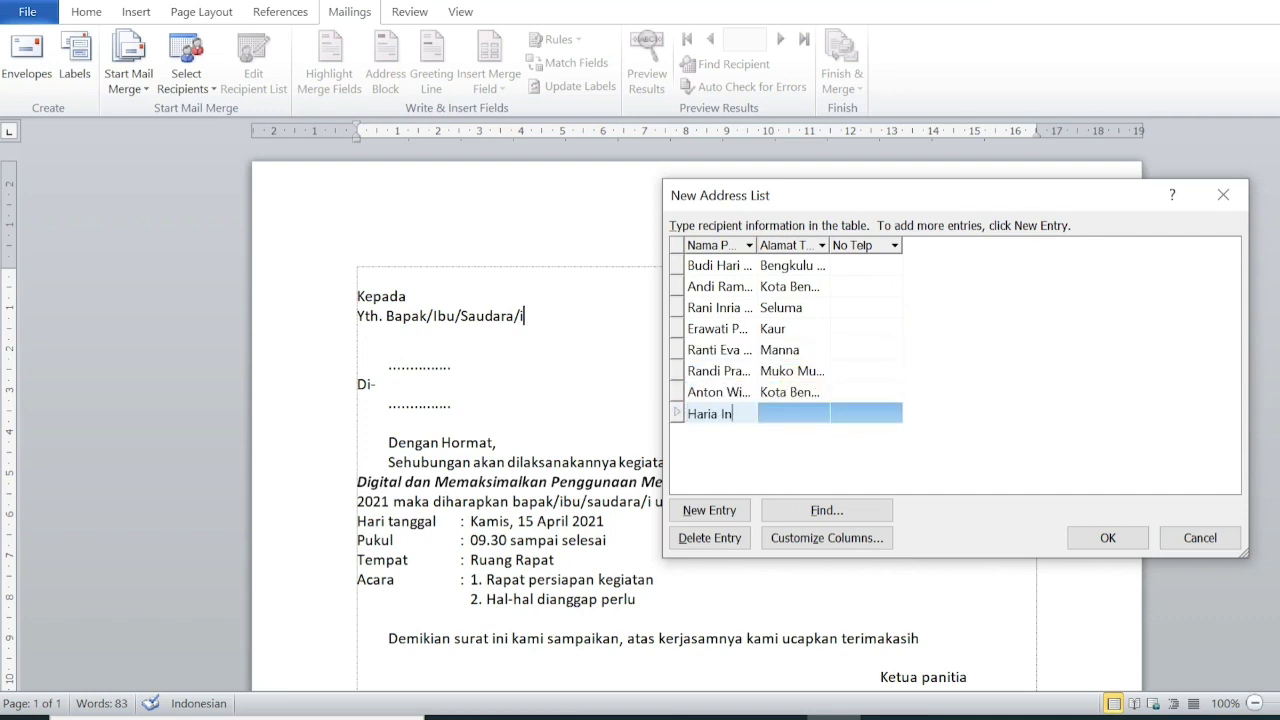
key(Tab)
text(Kota Bengkulu)
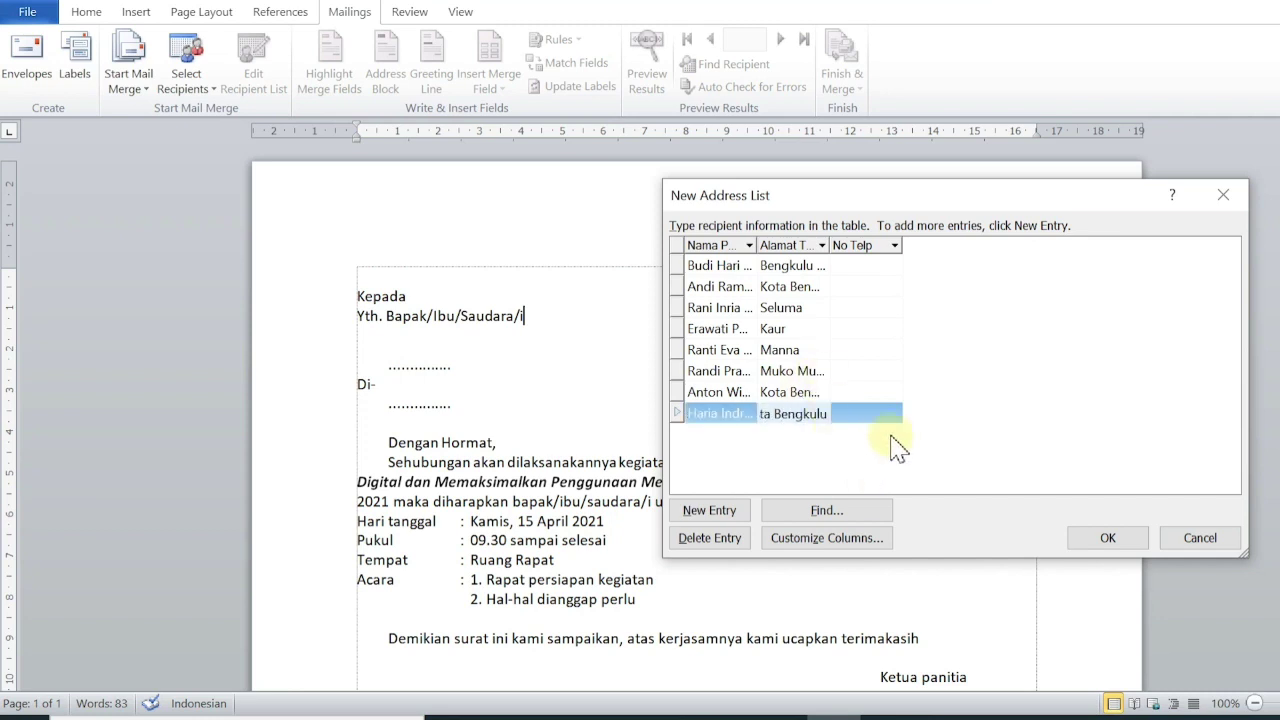
click(870, 483)
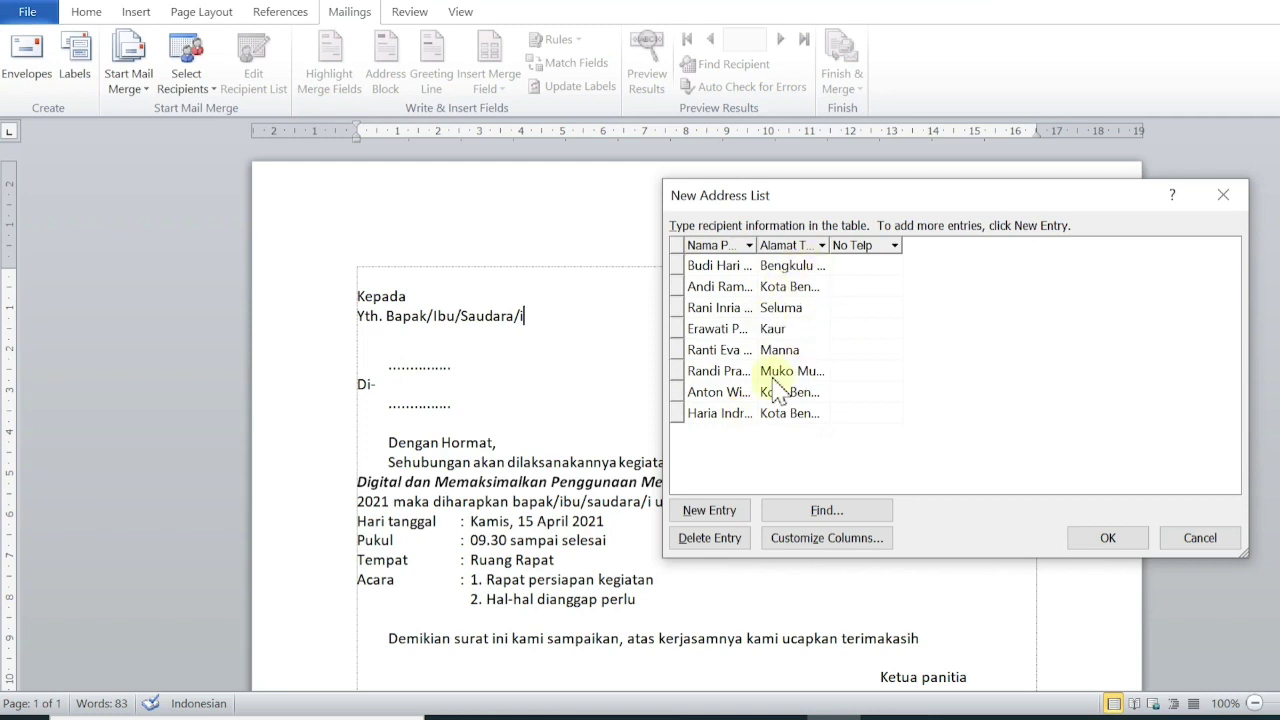
Save the list as 'data undangan rapat' in a new Music\data undangan folder.
click(1090, 545)
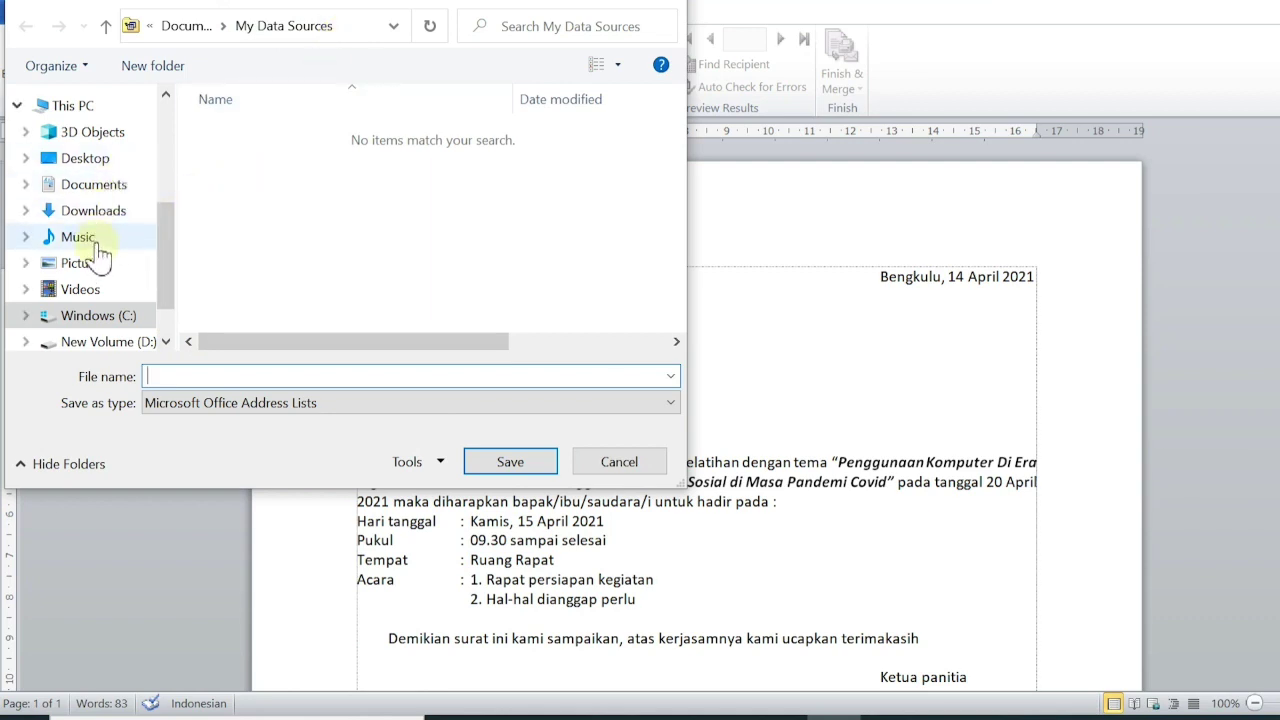
click(96, 242)
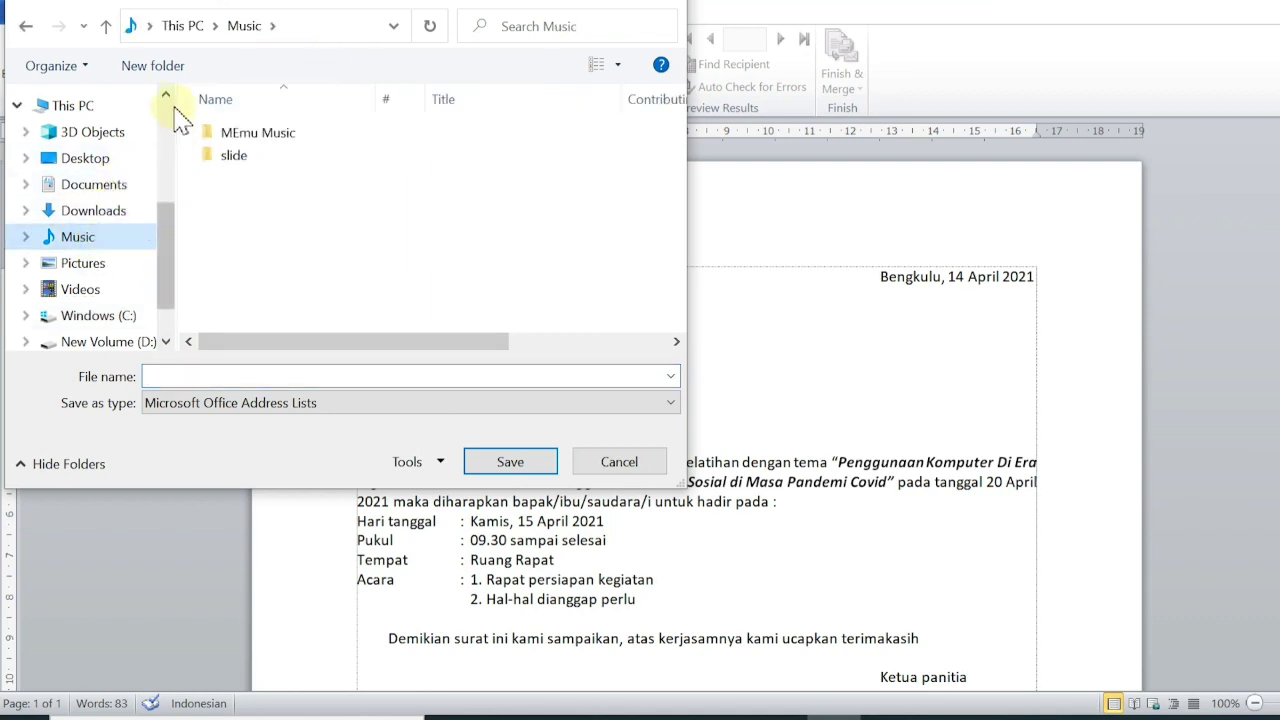
click(172, 80)
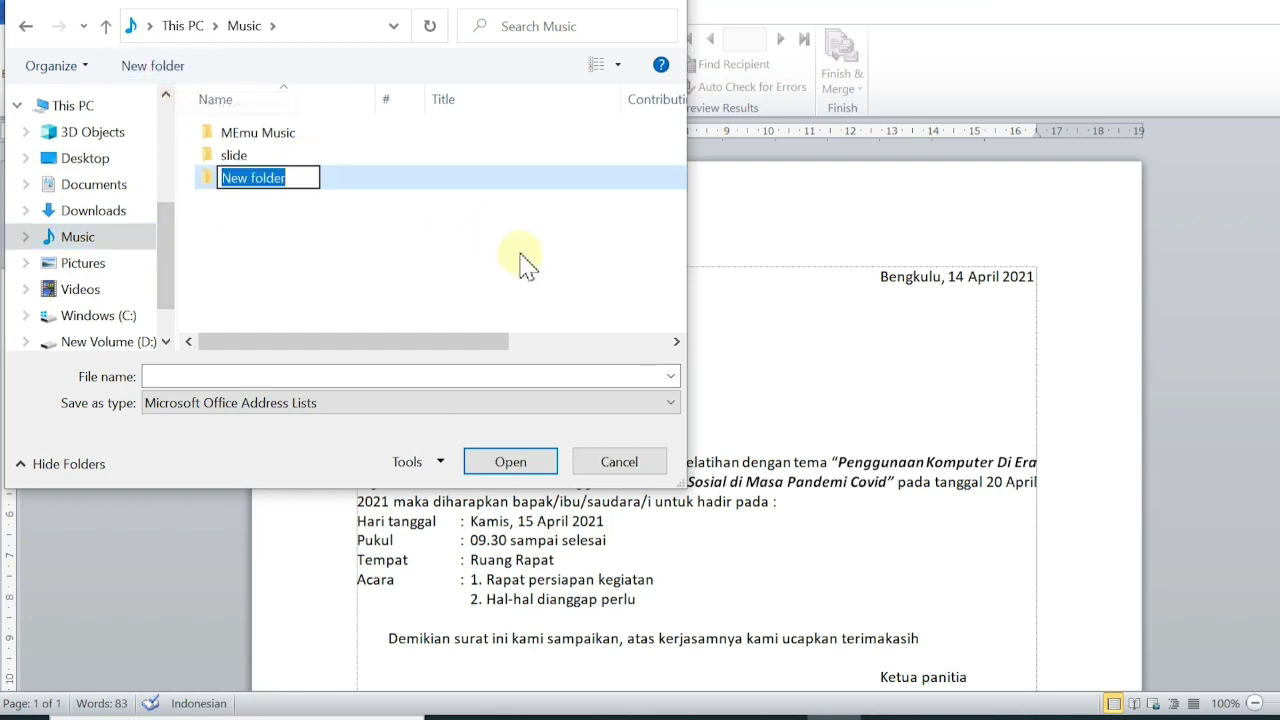
text(data u)
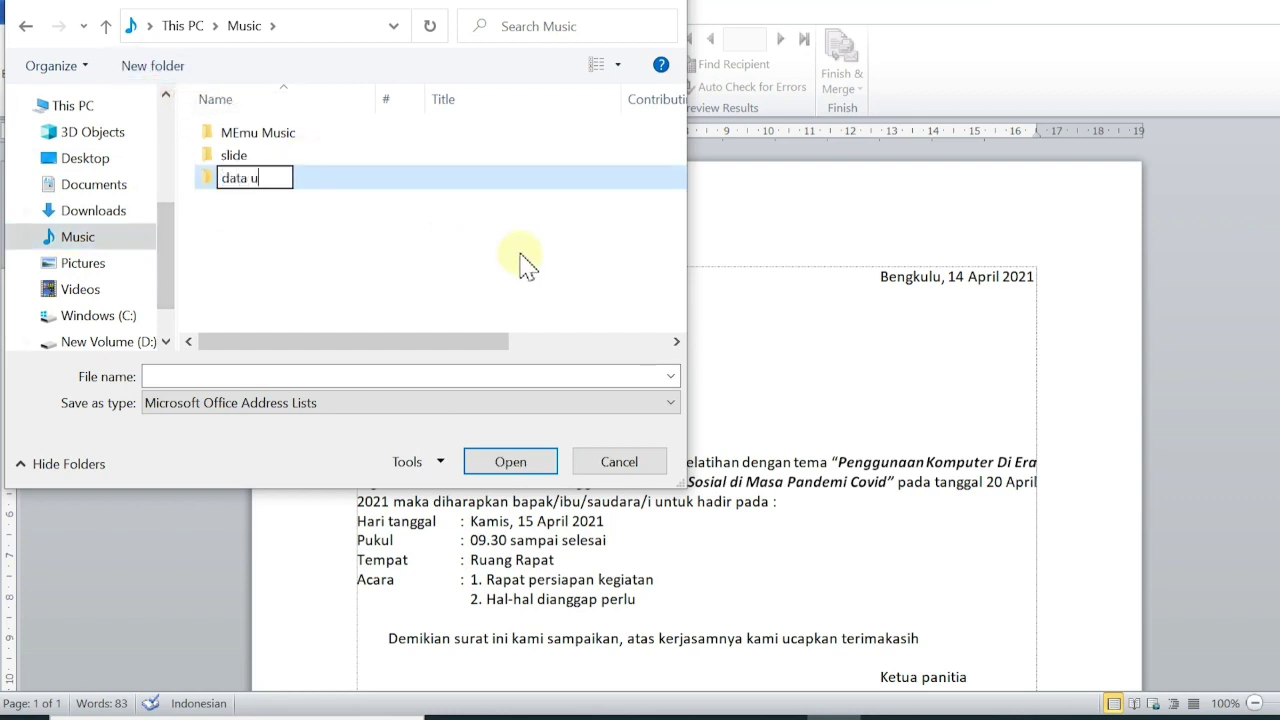
text(ndangan)
click(458, 212)
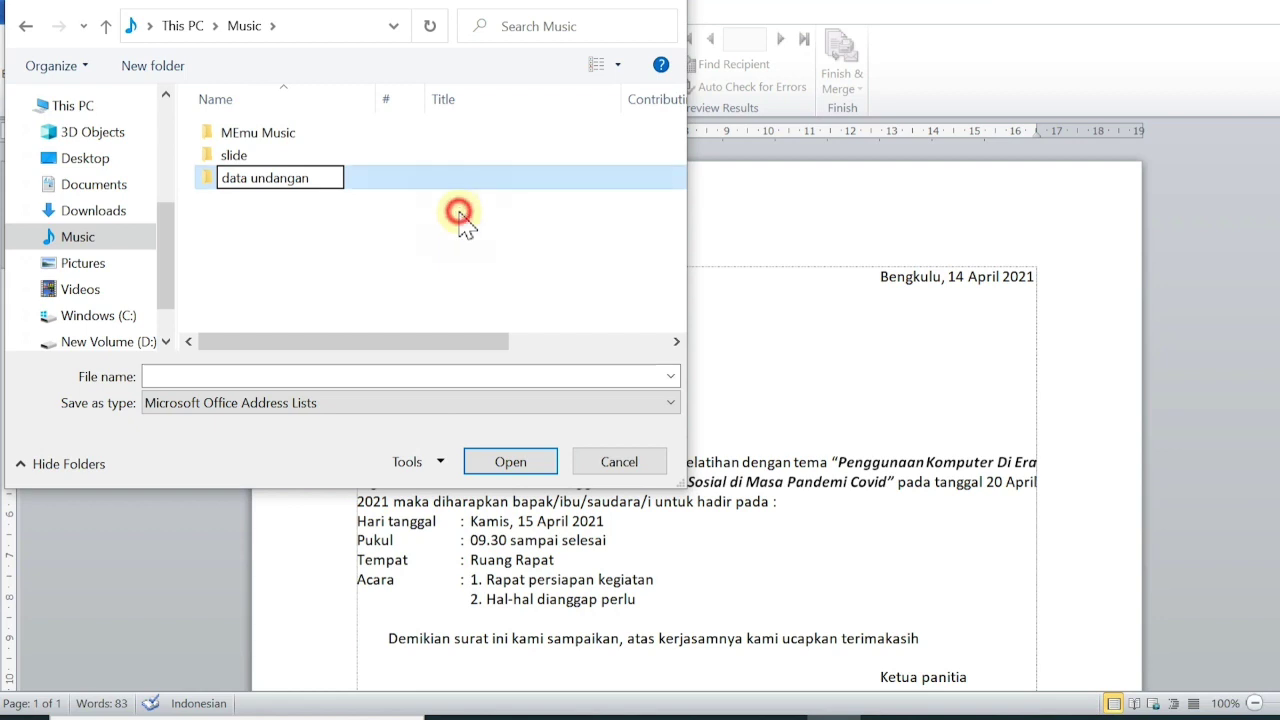
double_click(300, 185)
click(286, 378)
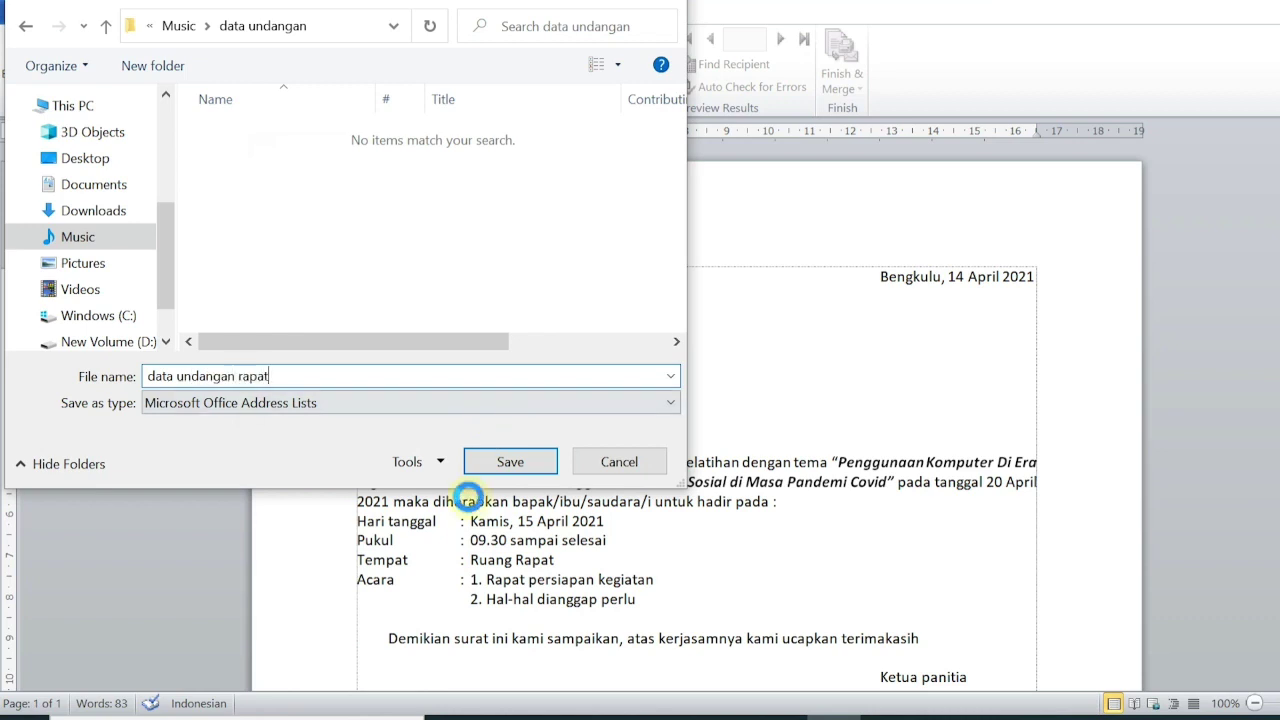
click(535, 461)
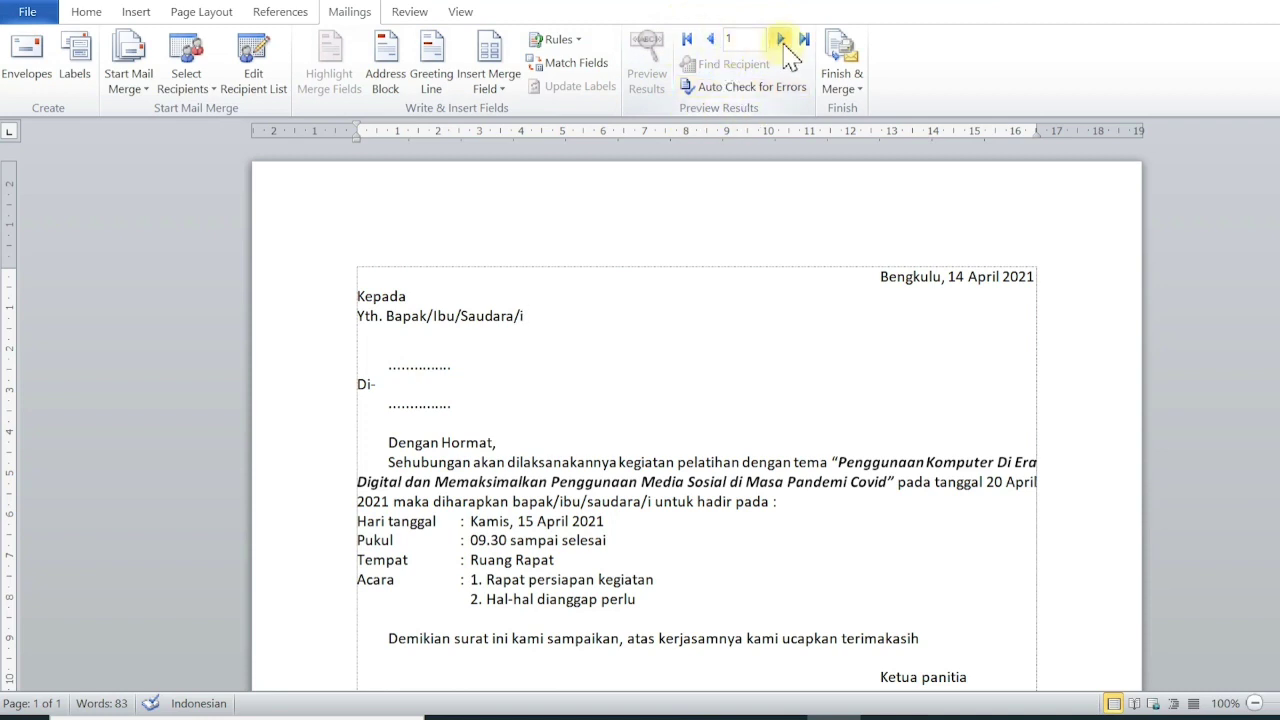
Show the second record and replace the dotted line above Di- with the Nama_Penerima field.
click(780, 38)
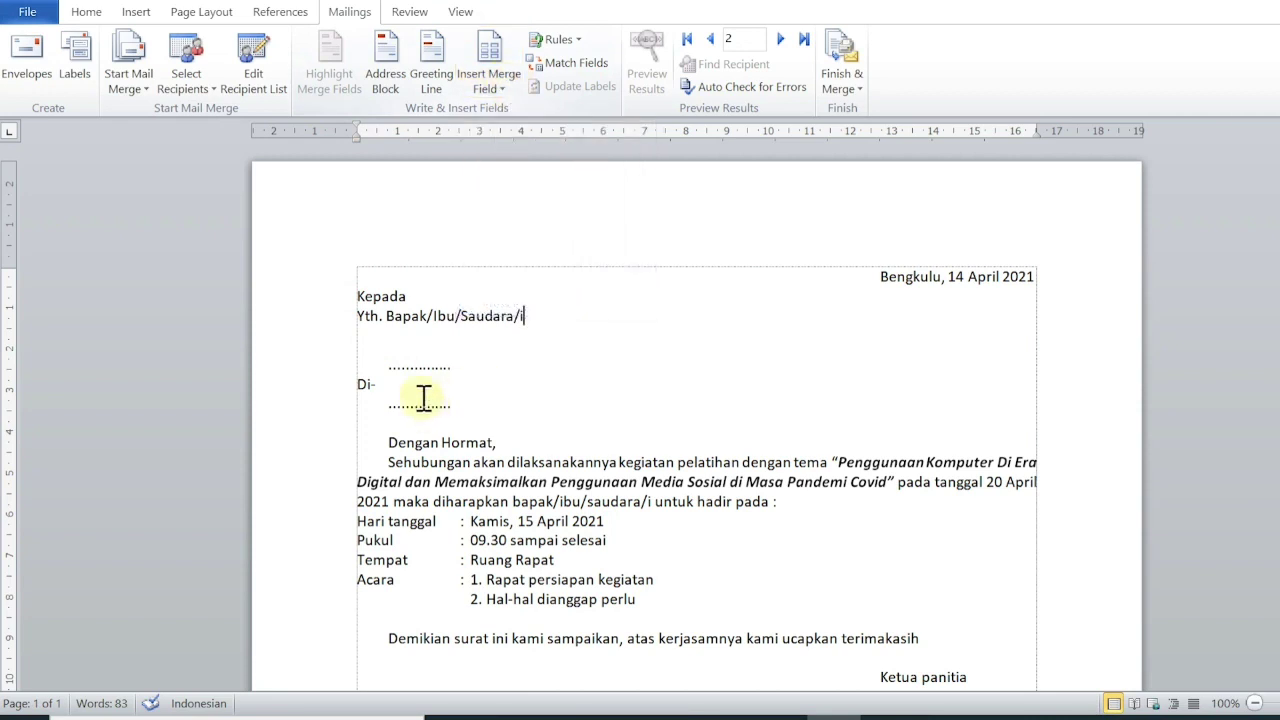
double_click(409, 368)
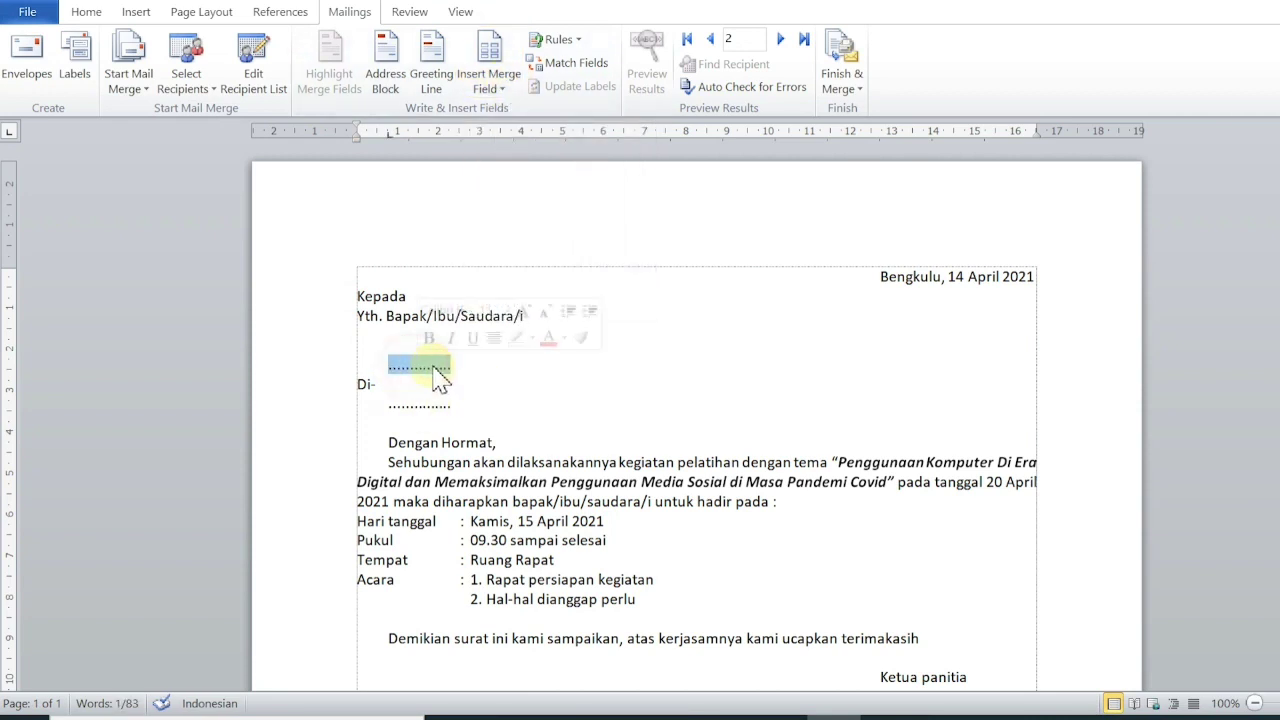
click(490, 88)
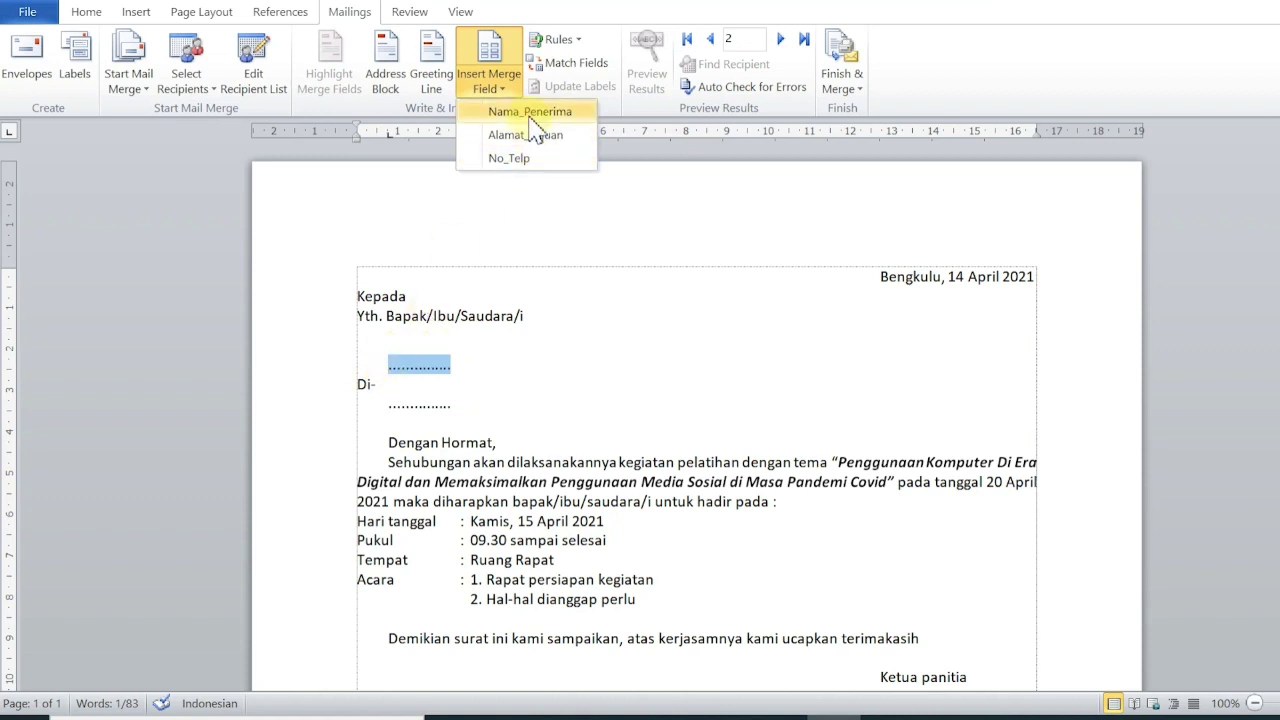
click(531, 113)
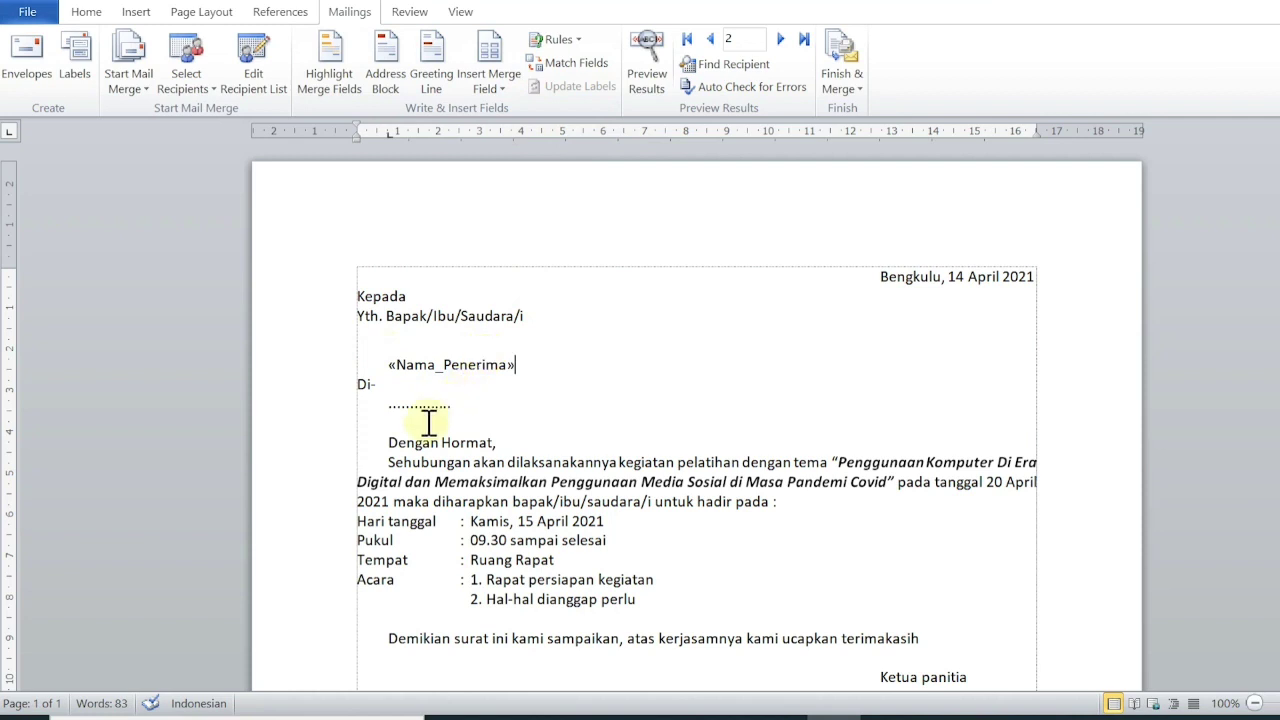
double_click(428, 402)
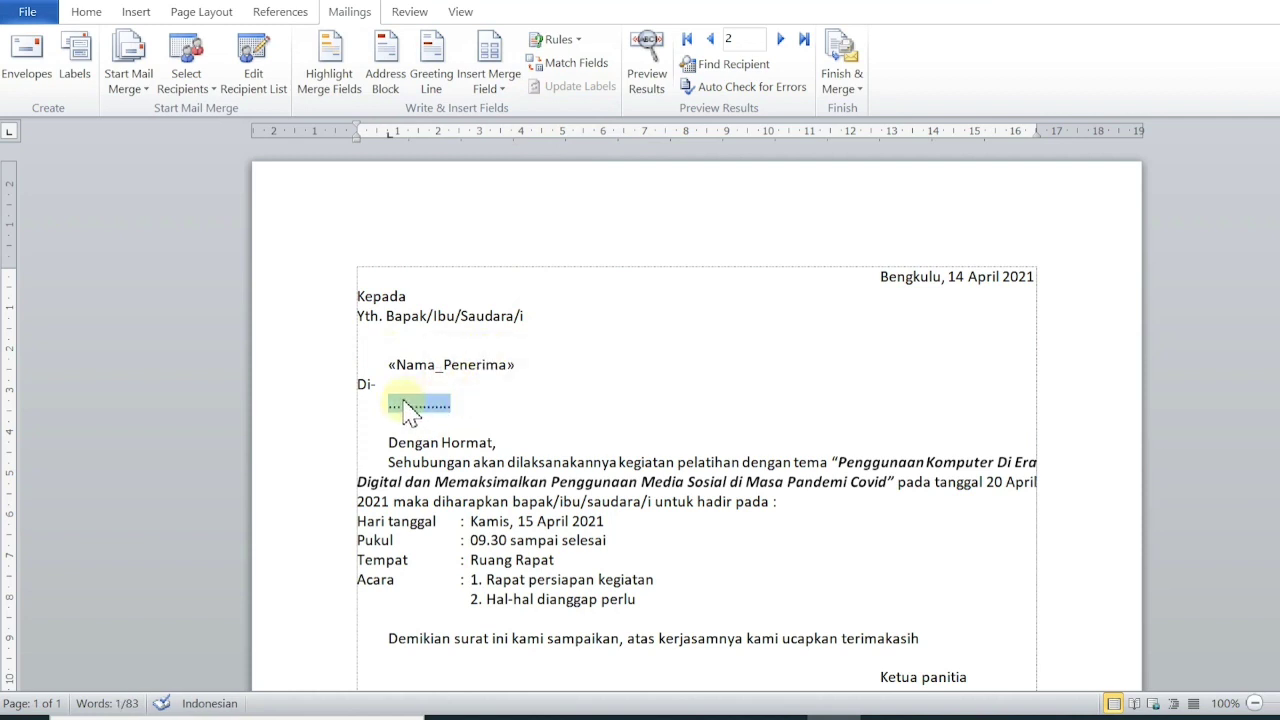
Insert the Alamat_Tujuan merge field in place of the dotted line under Di-.
click(494, 90)
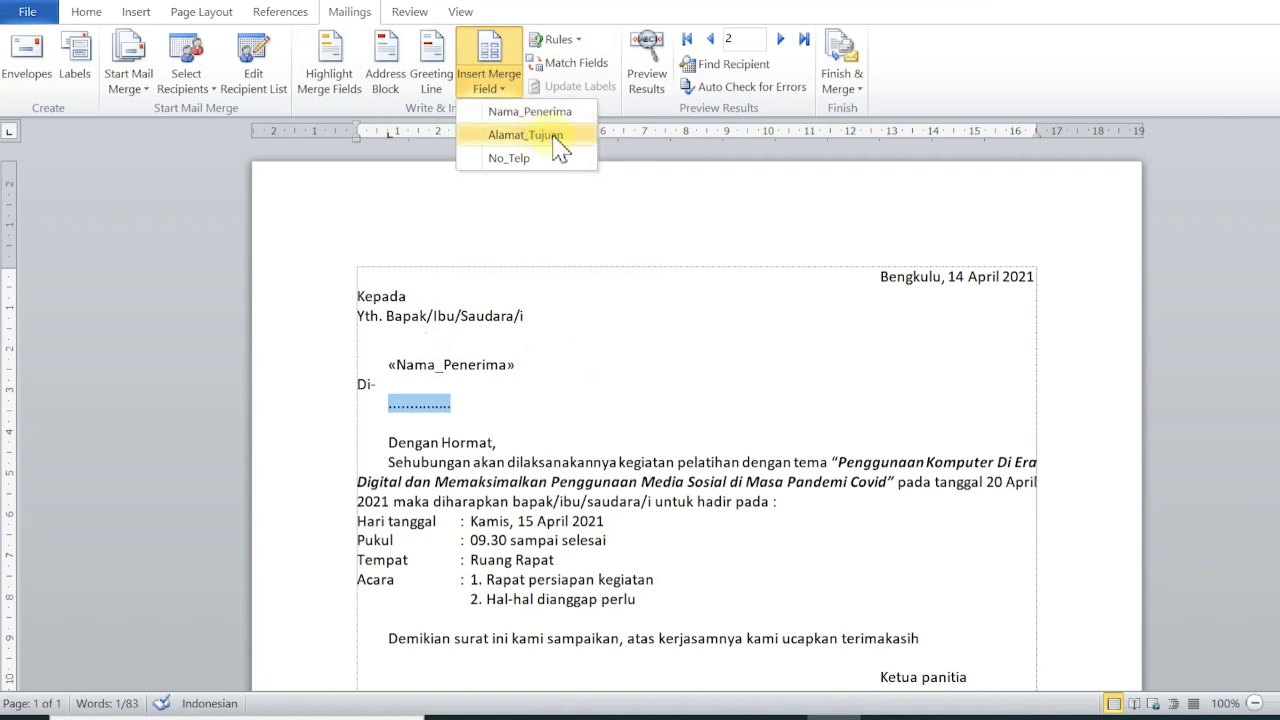
click(530, 135)
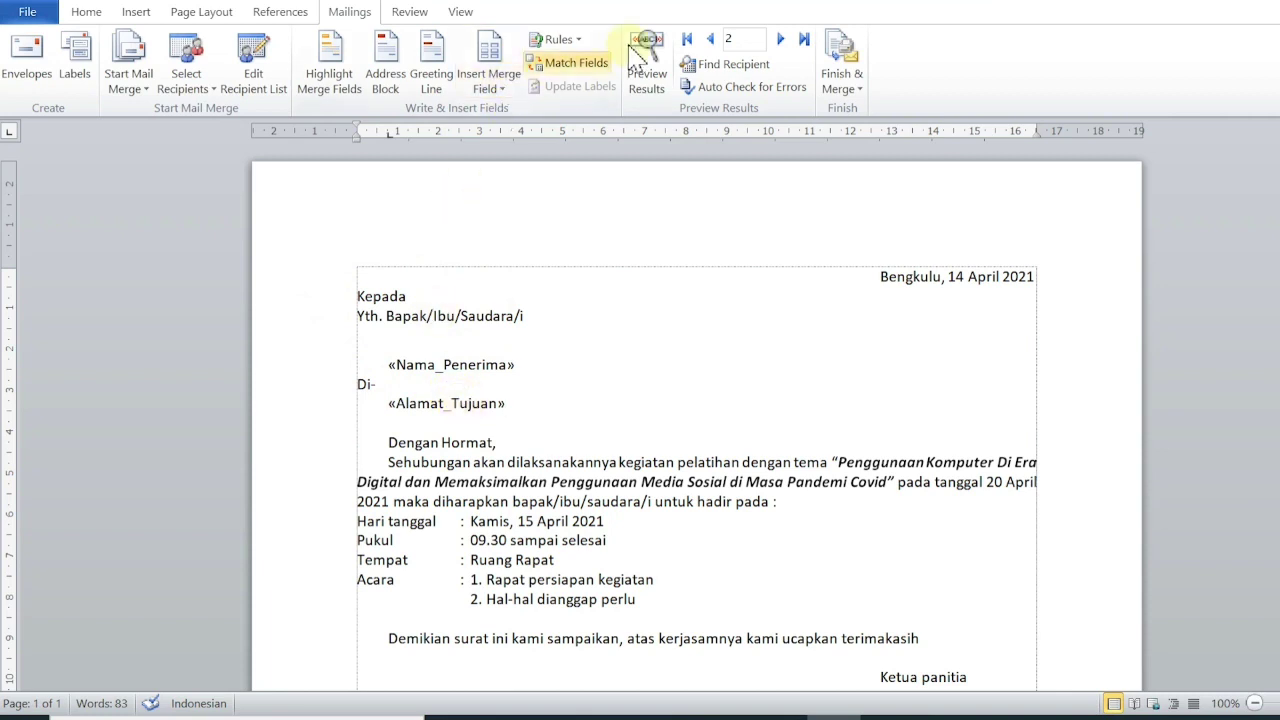
Turn on Preview Results and browse the records, ending on the last recipient, record 8.
click(660, 100)
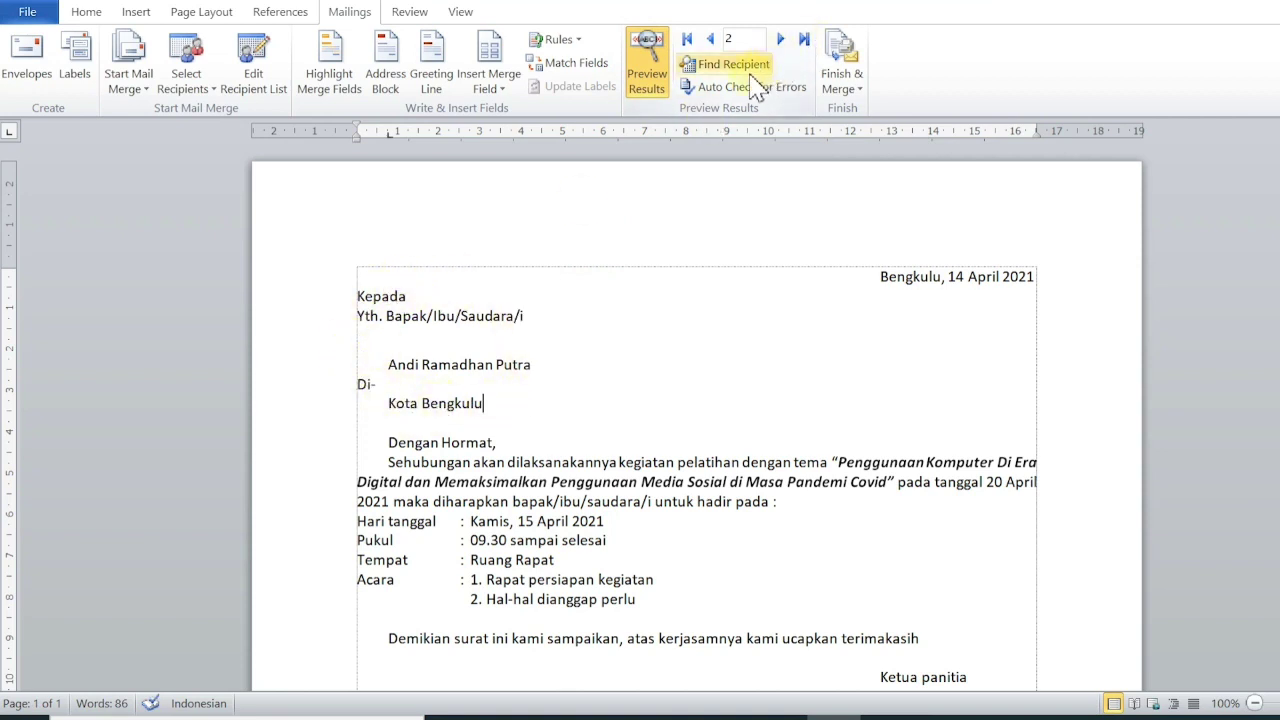
click(711, 39)
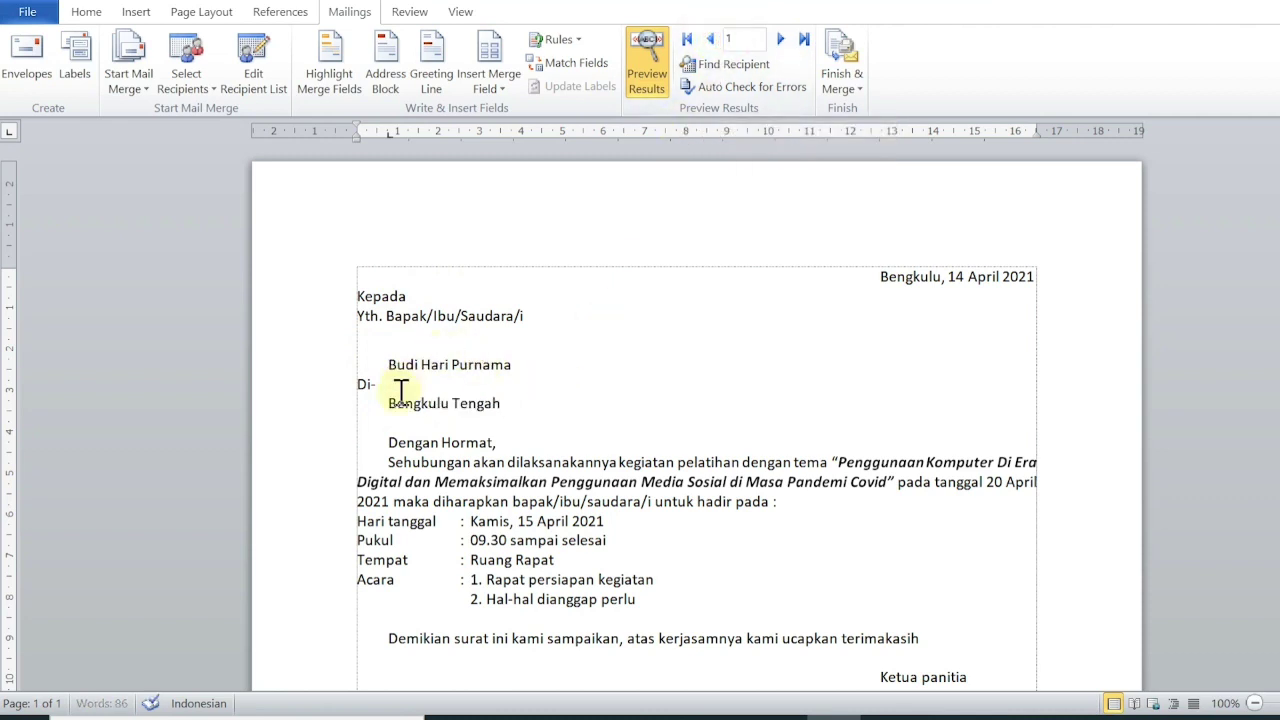
click(778, 42)
click(776, 42)
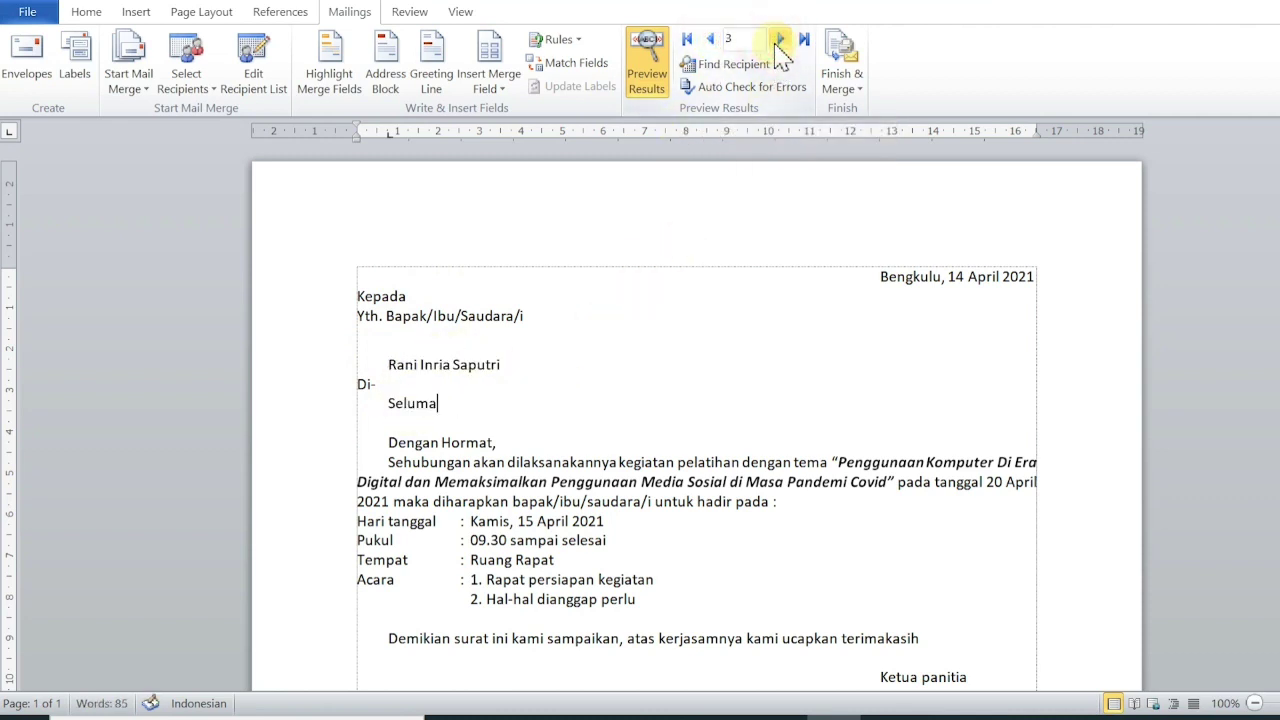
click(453, 411)
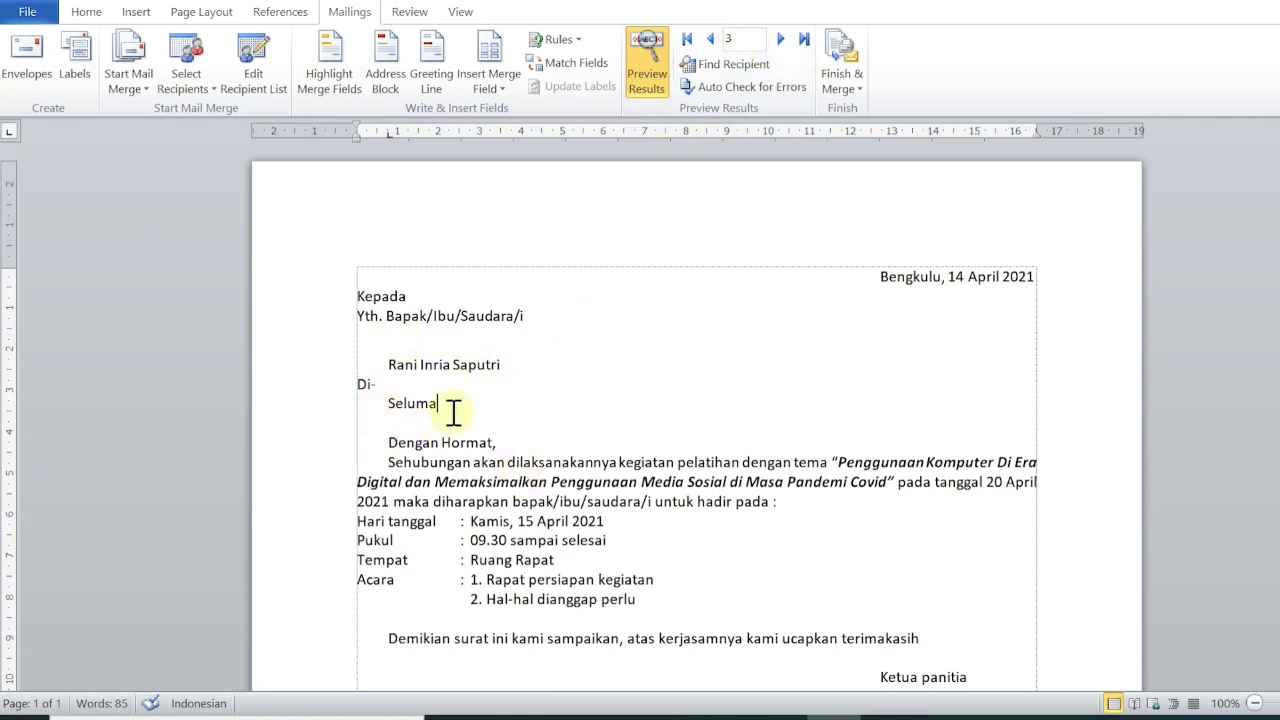
click(806, 40)
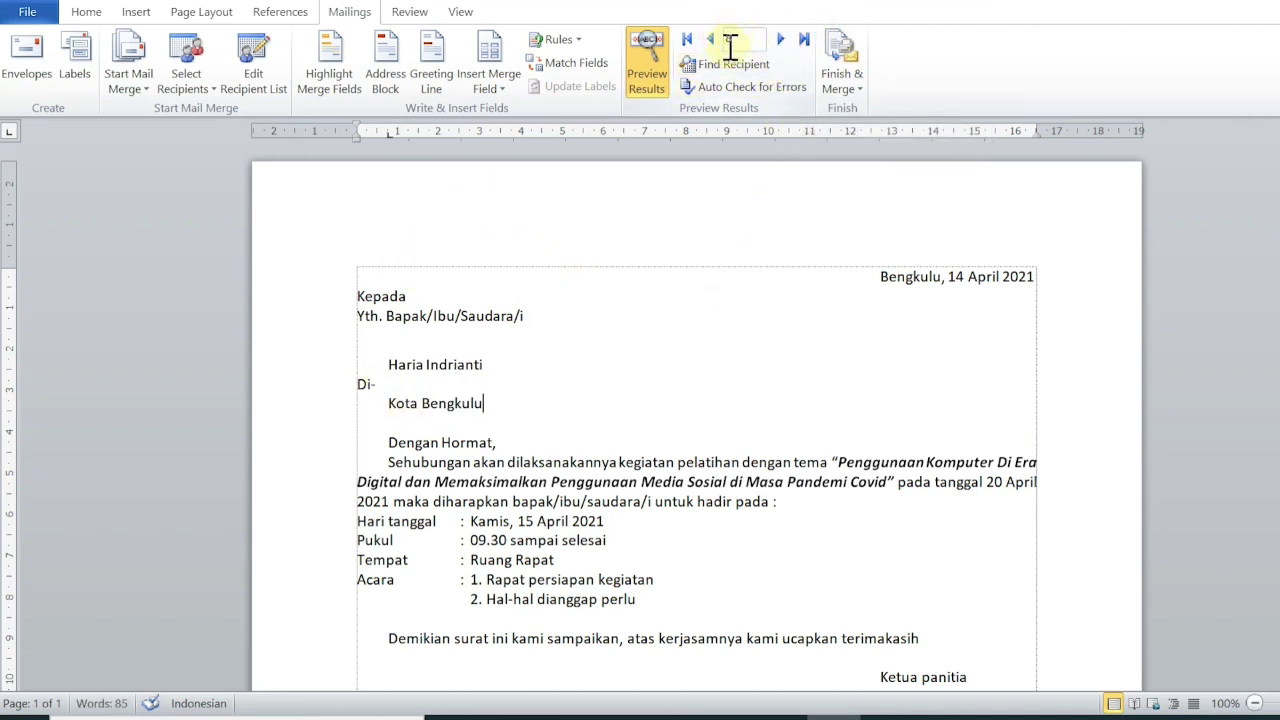
click(687, 38)
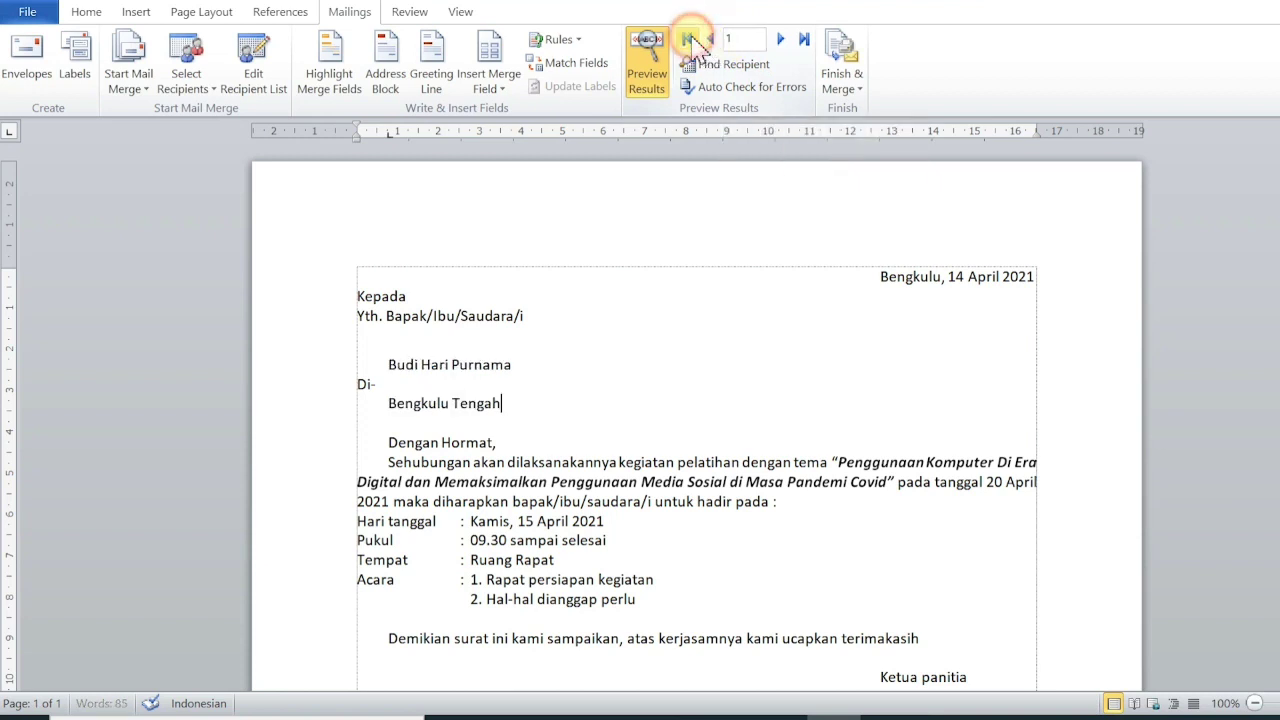
click(803, 39)
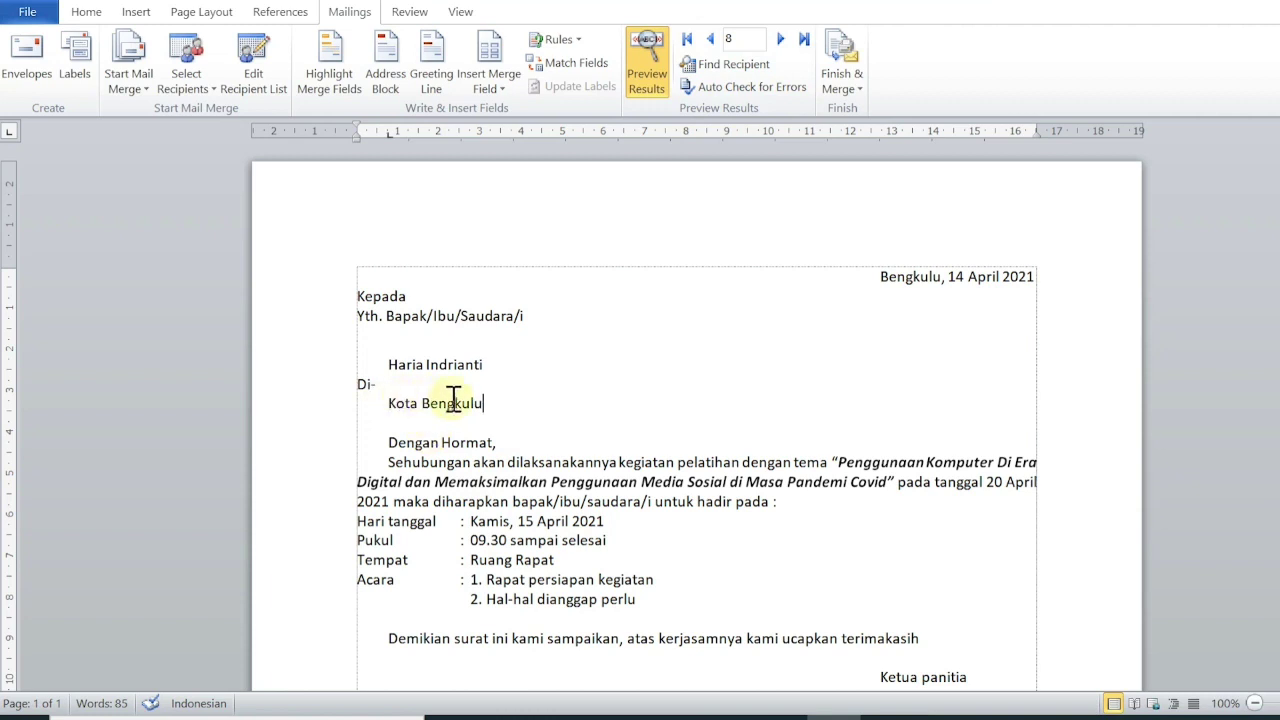
Edit the last recipient's Alamat to Bengkulu Utara in data undangan rapat.mdb and save the change.
click(250, 82)
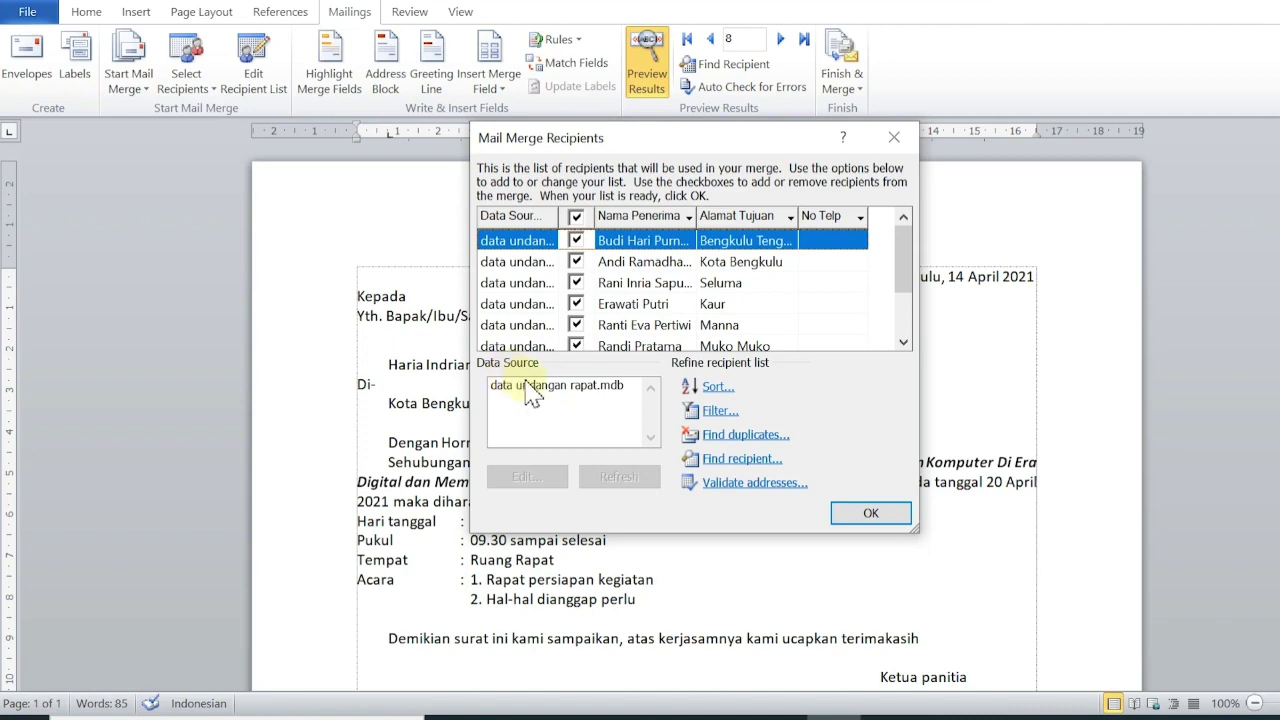
click(531, 388)
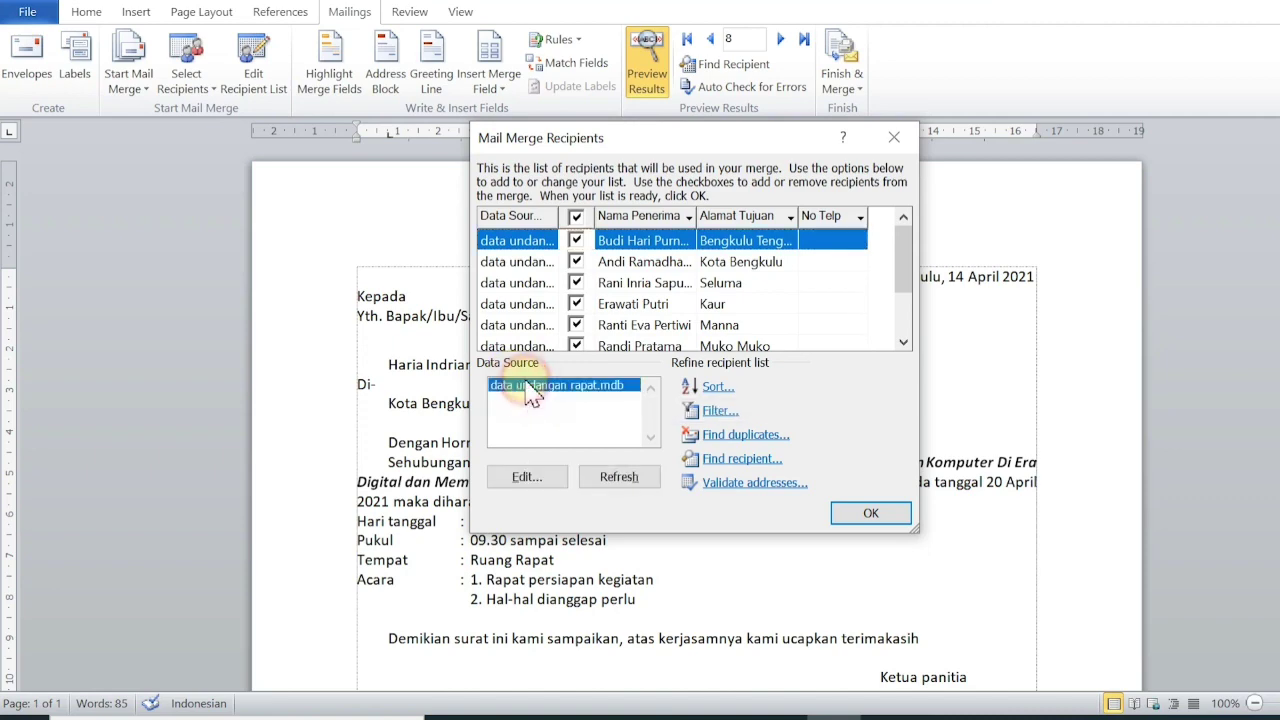
click(525, 477)
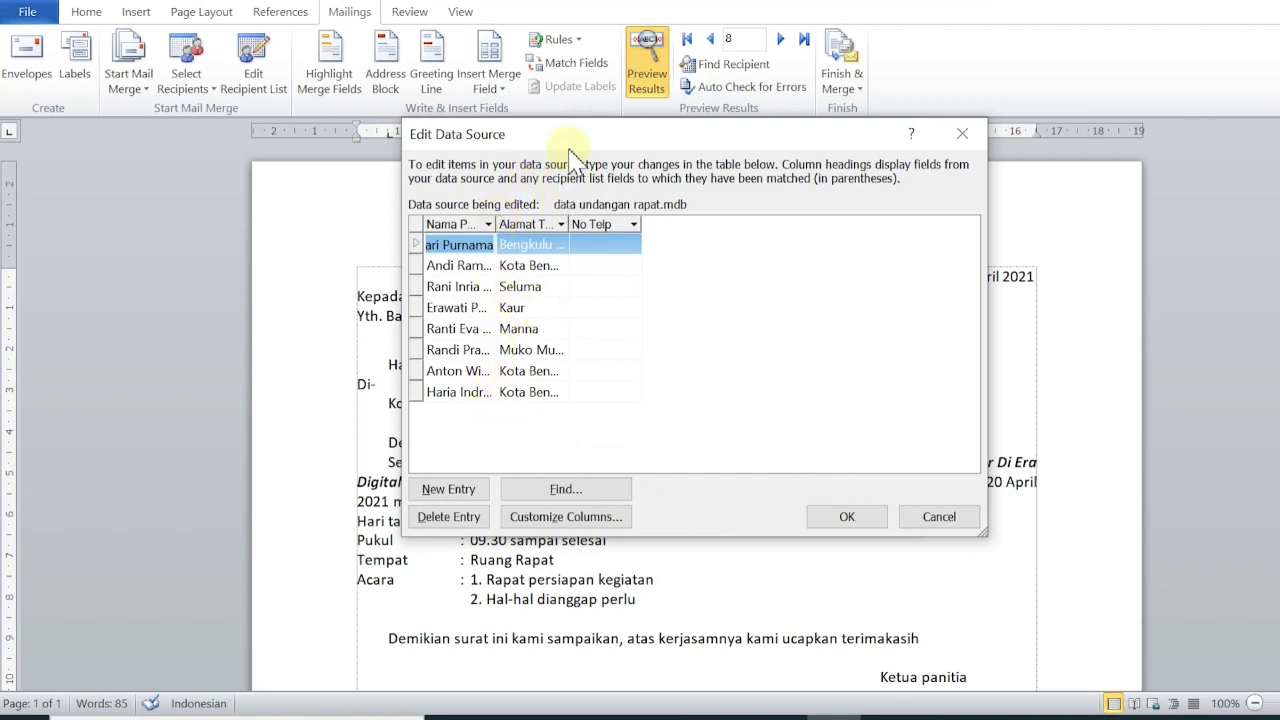
drag(575, 140, 776, 139)
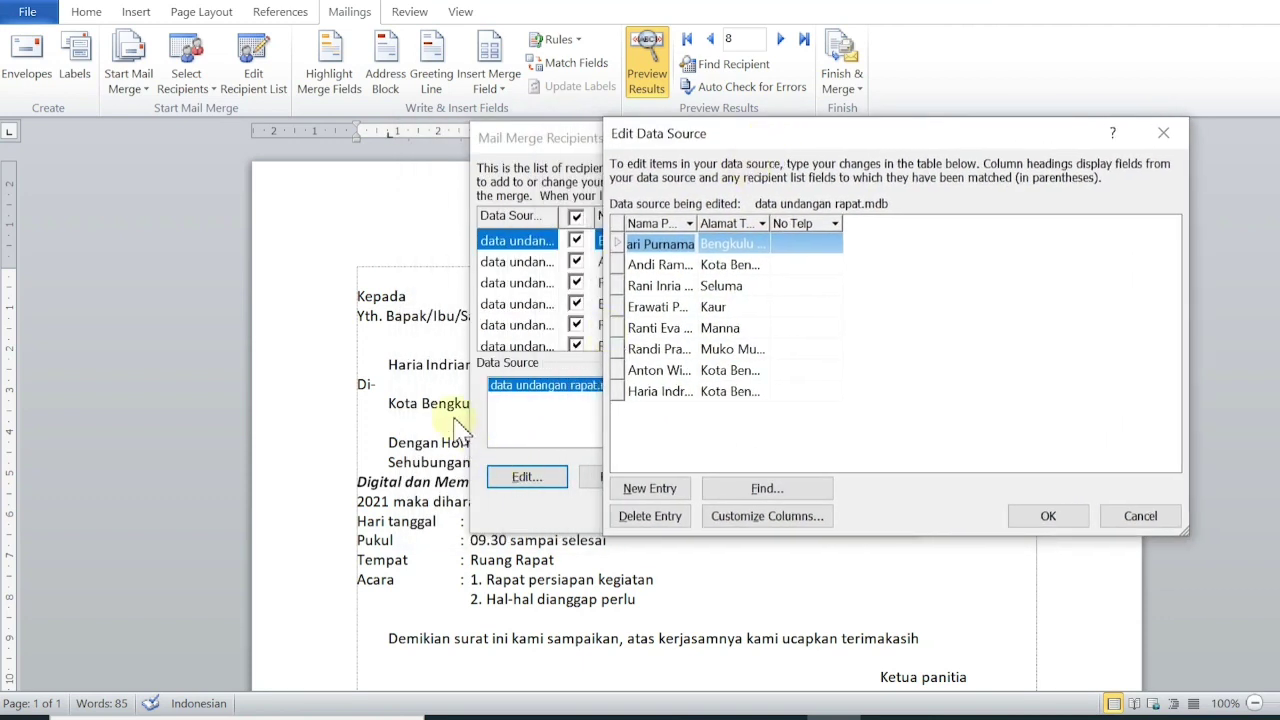
click(662, 392)
click(714, 391)
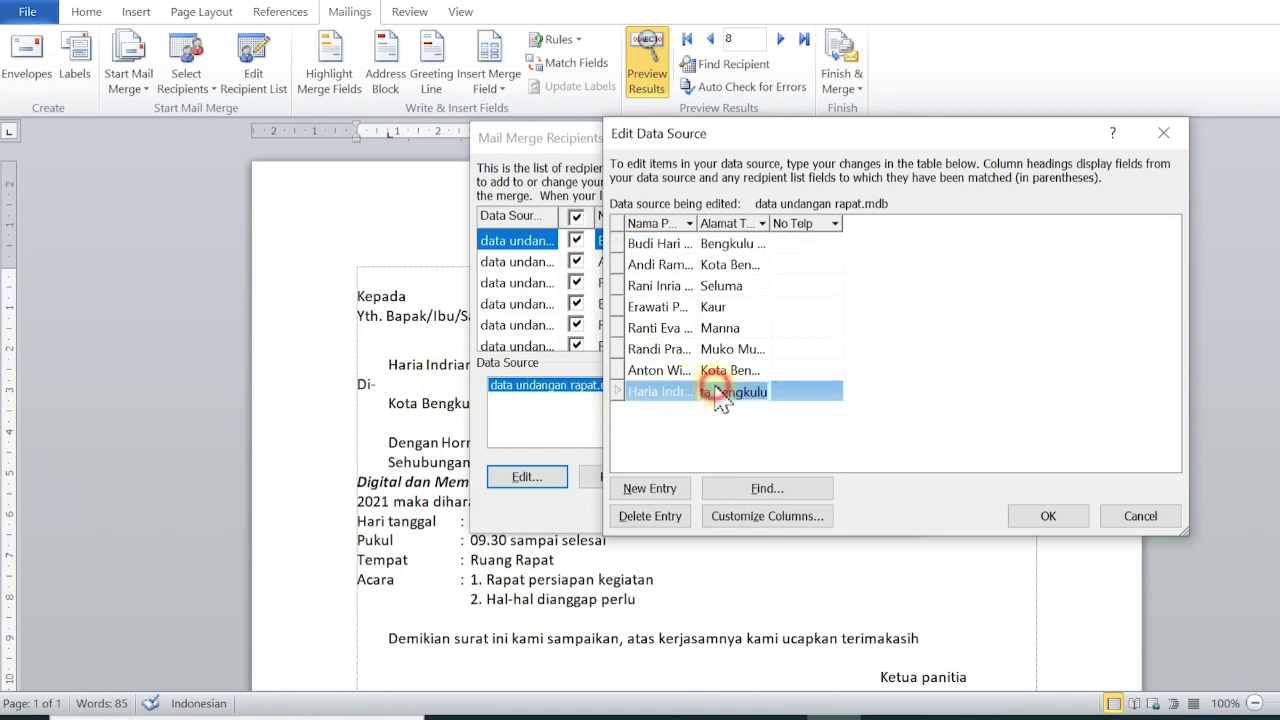
text(Bengk)
click(806, 428)
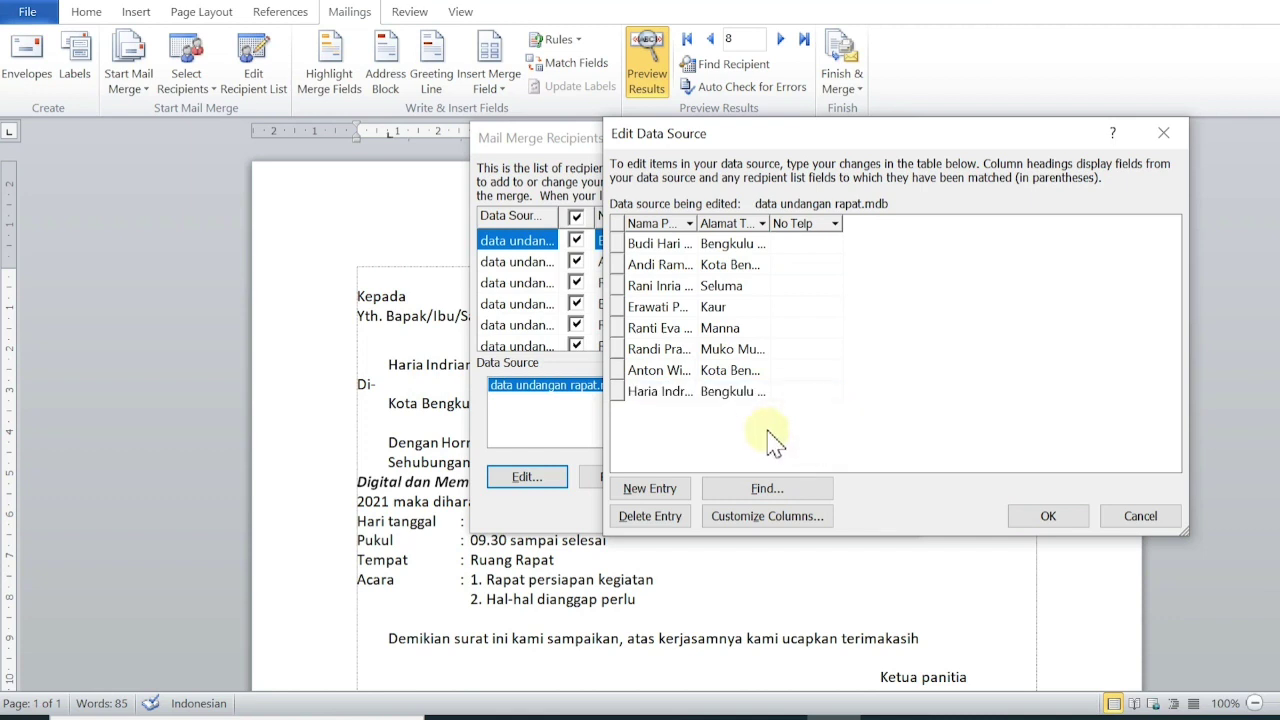
click(1048, 516)
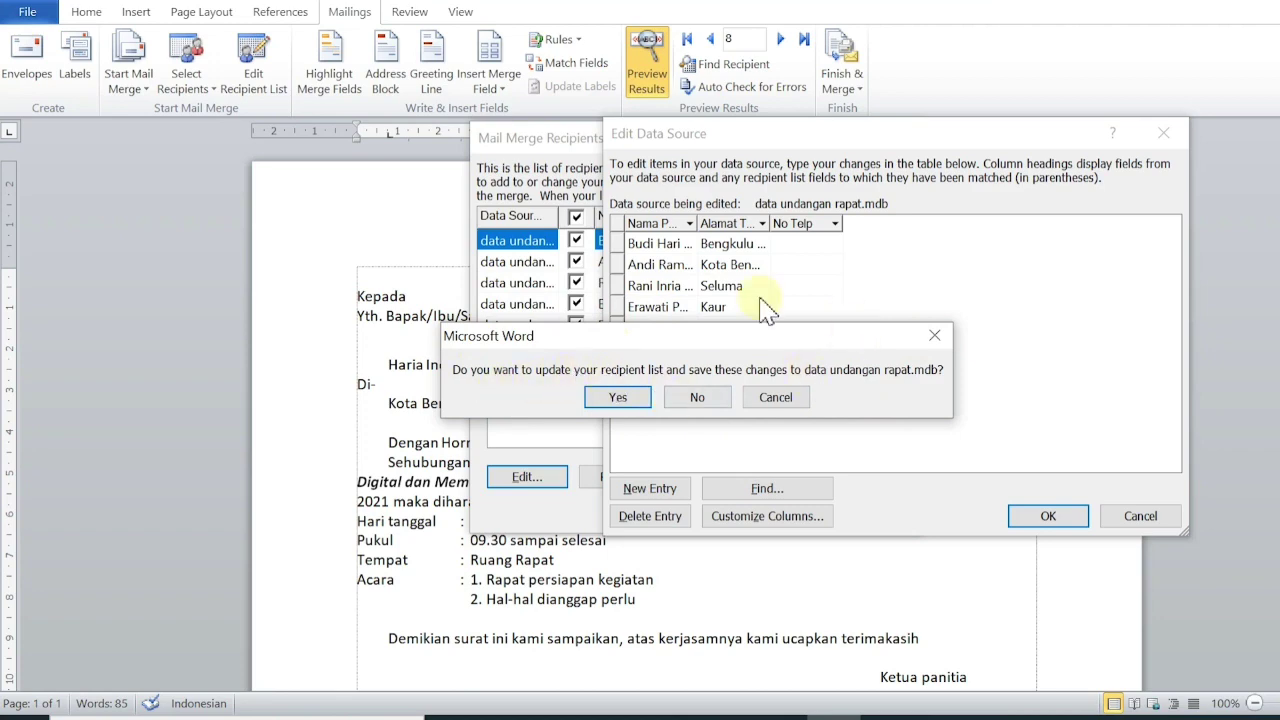
click(618, 397)
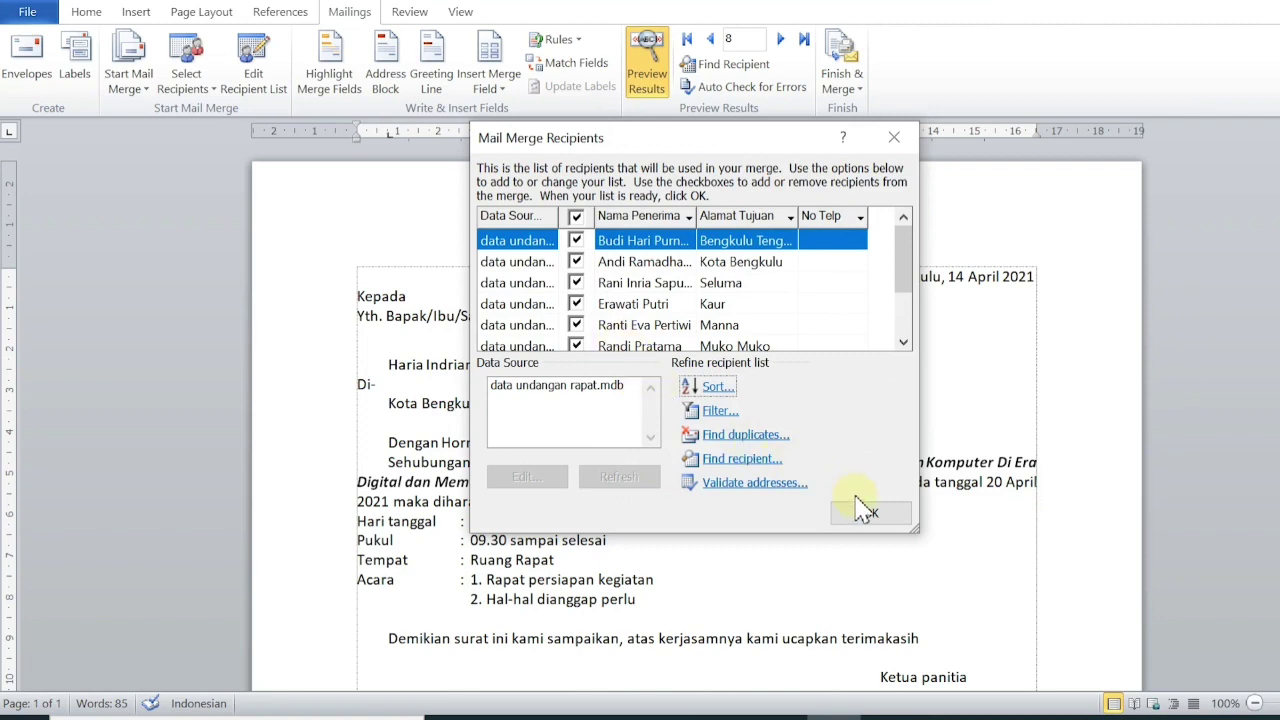
Close the recipient list, preview the last record with Bengkulu Utara, and select the recipient name.
click(866, 516)
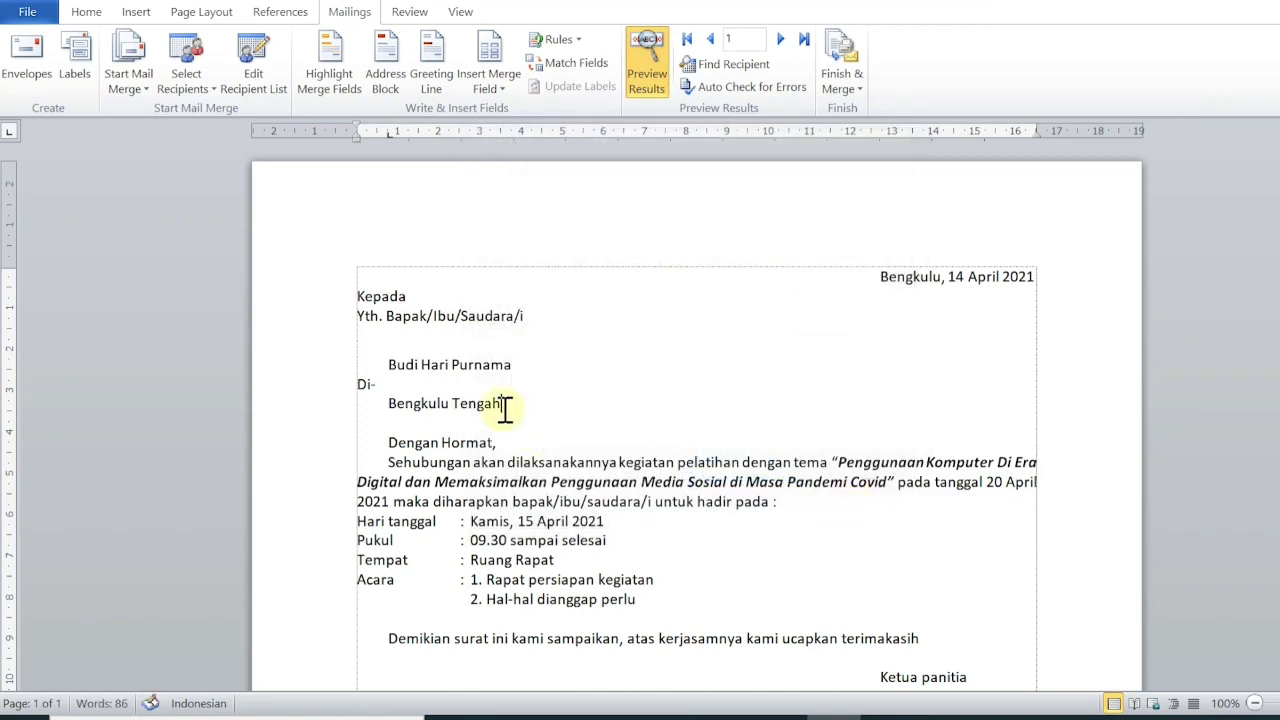
click(804, 38)
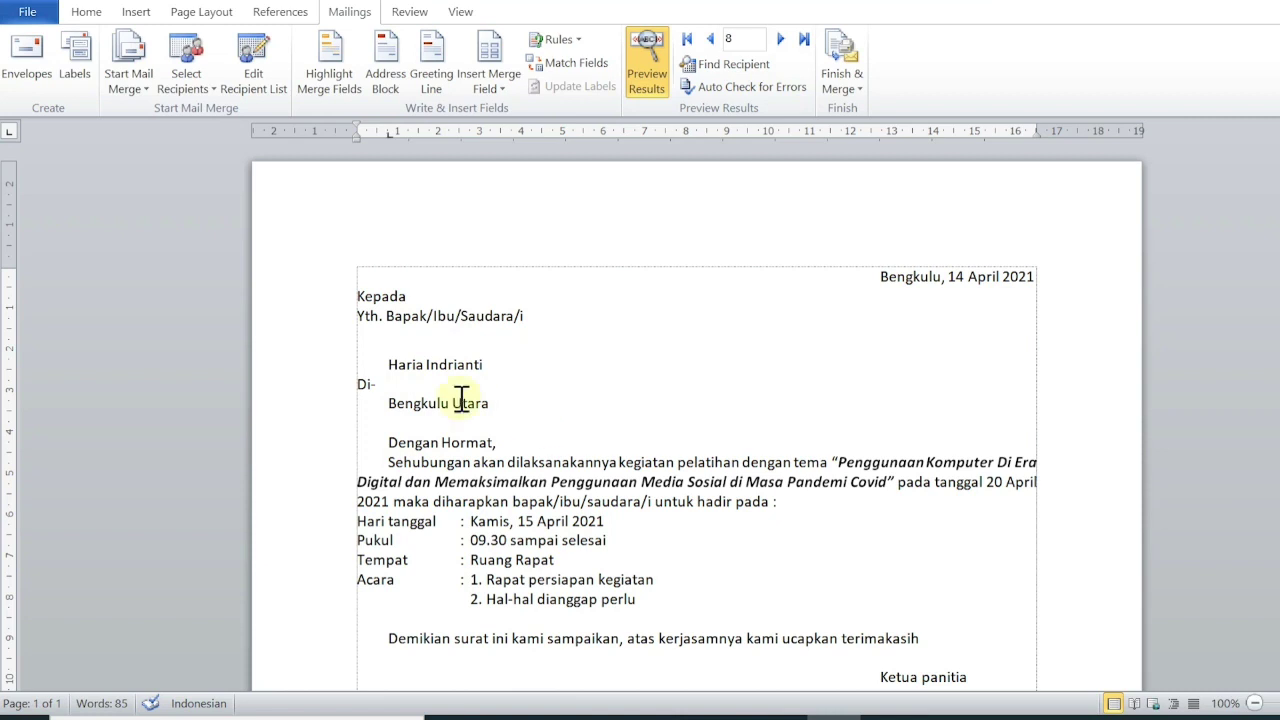
click(390, 366)
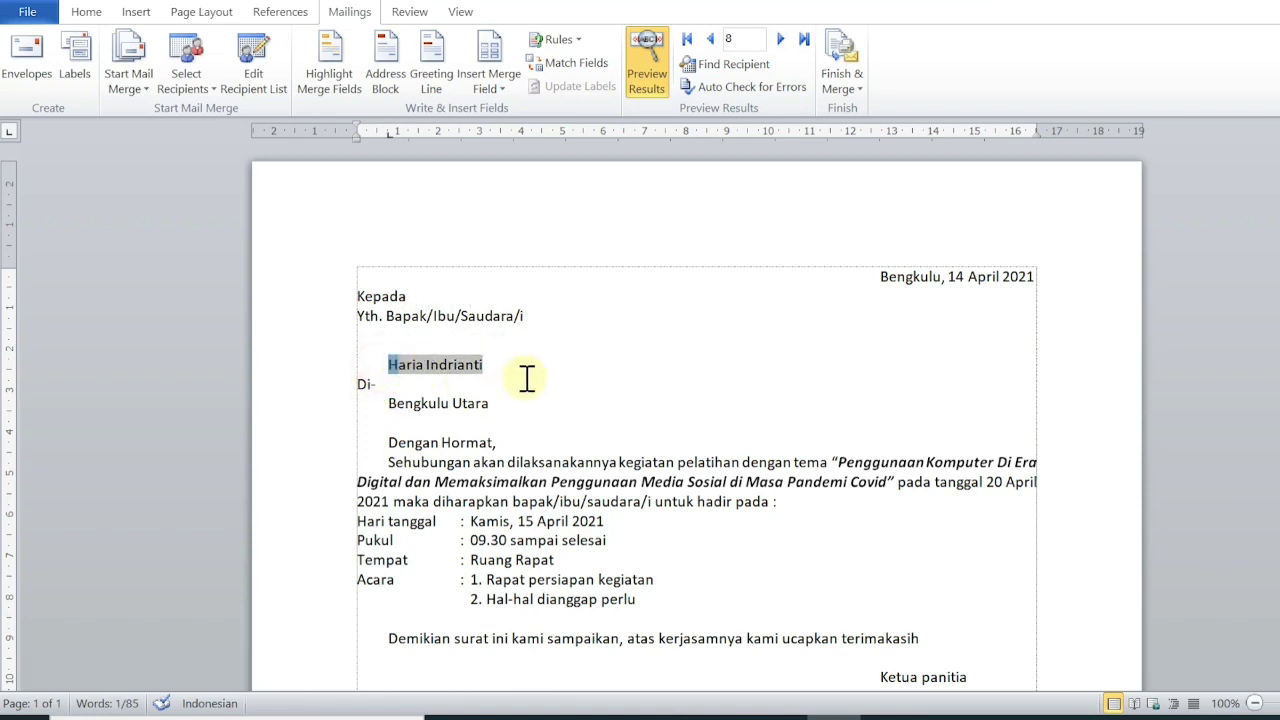
click(482, 364)
drag(500, 364, 389, 364)
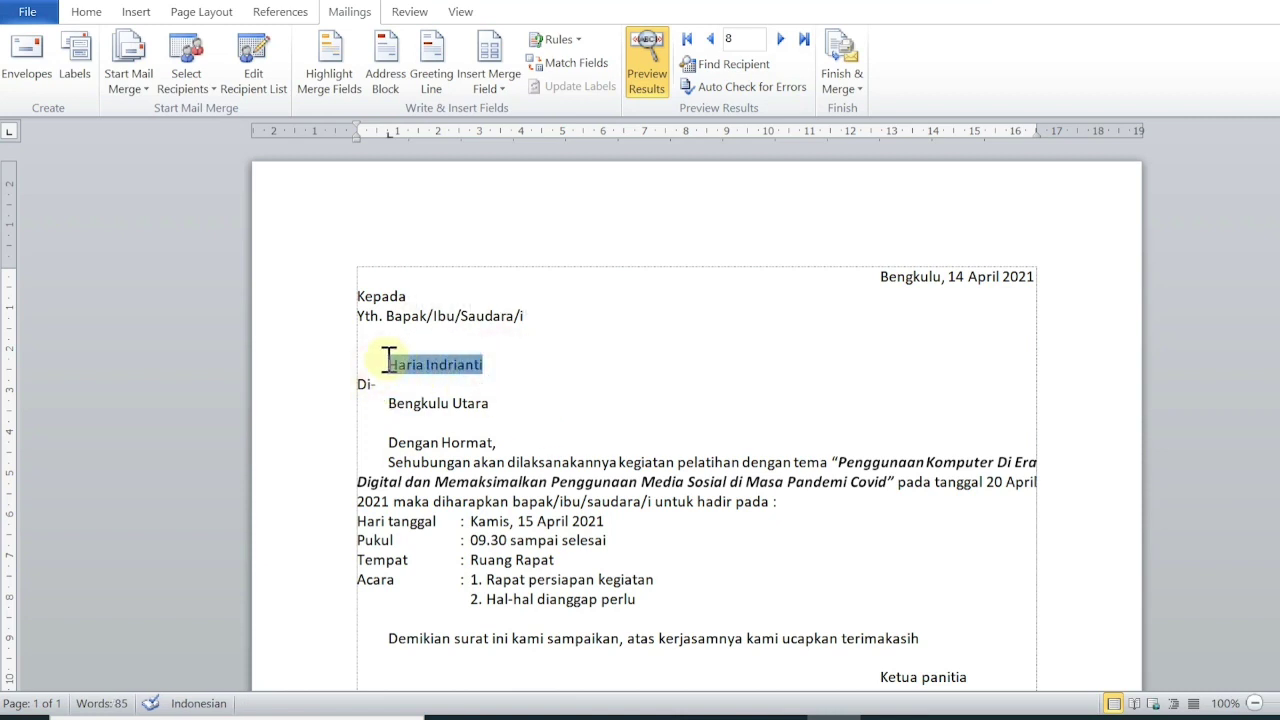
Format the recipient name in Adobe Fan Heiti Std B with orange font colour.
click(86, 11)
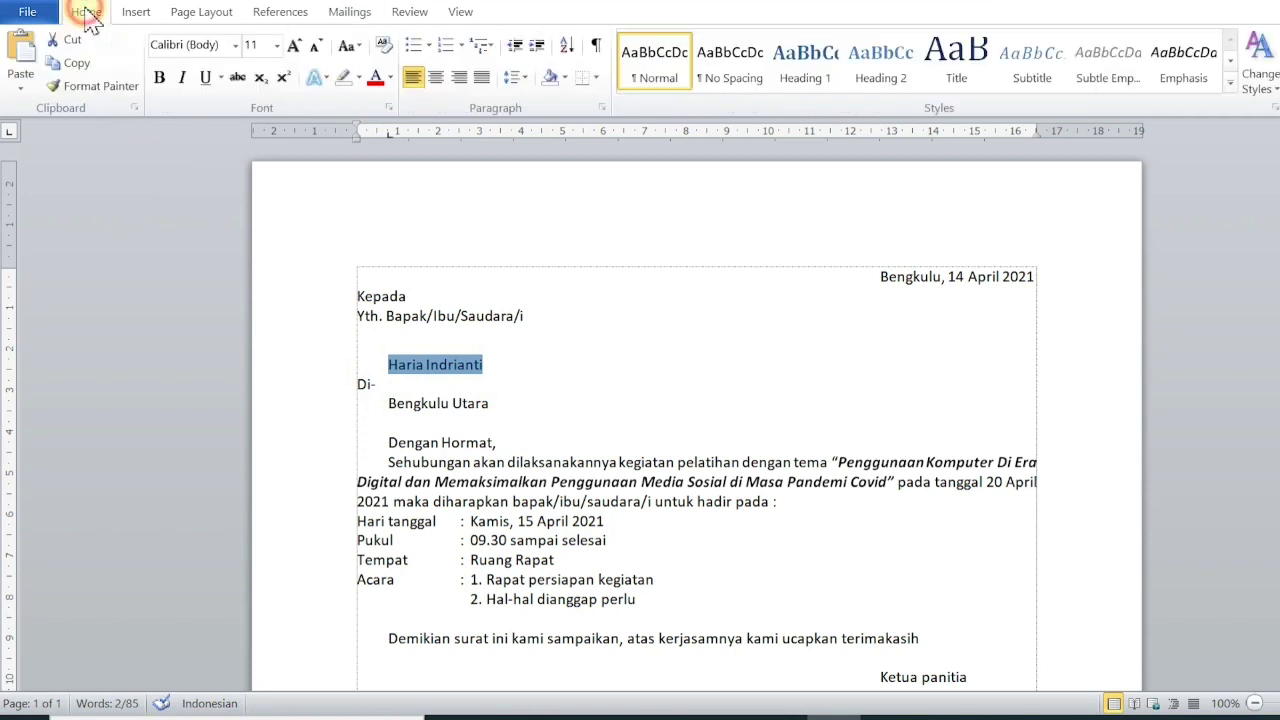
click(237, 46)
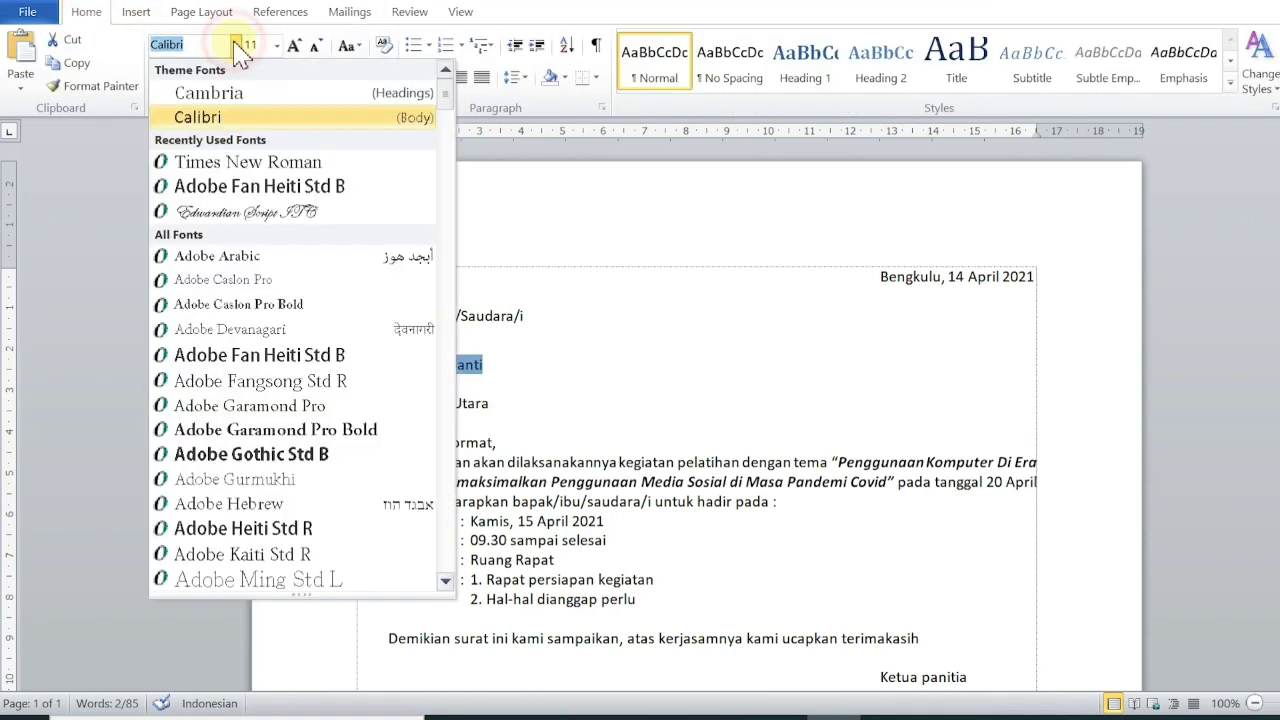
click(220, 186)
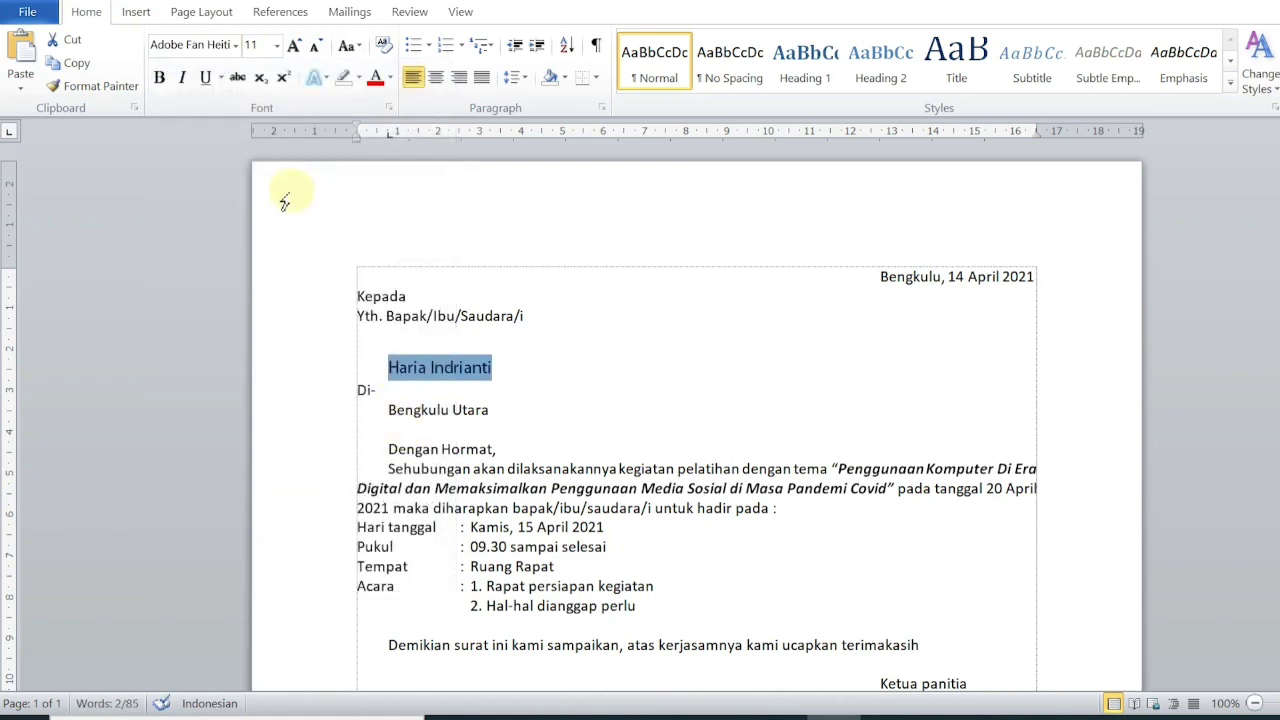
click(393, 79)
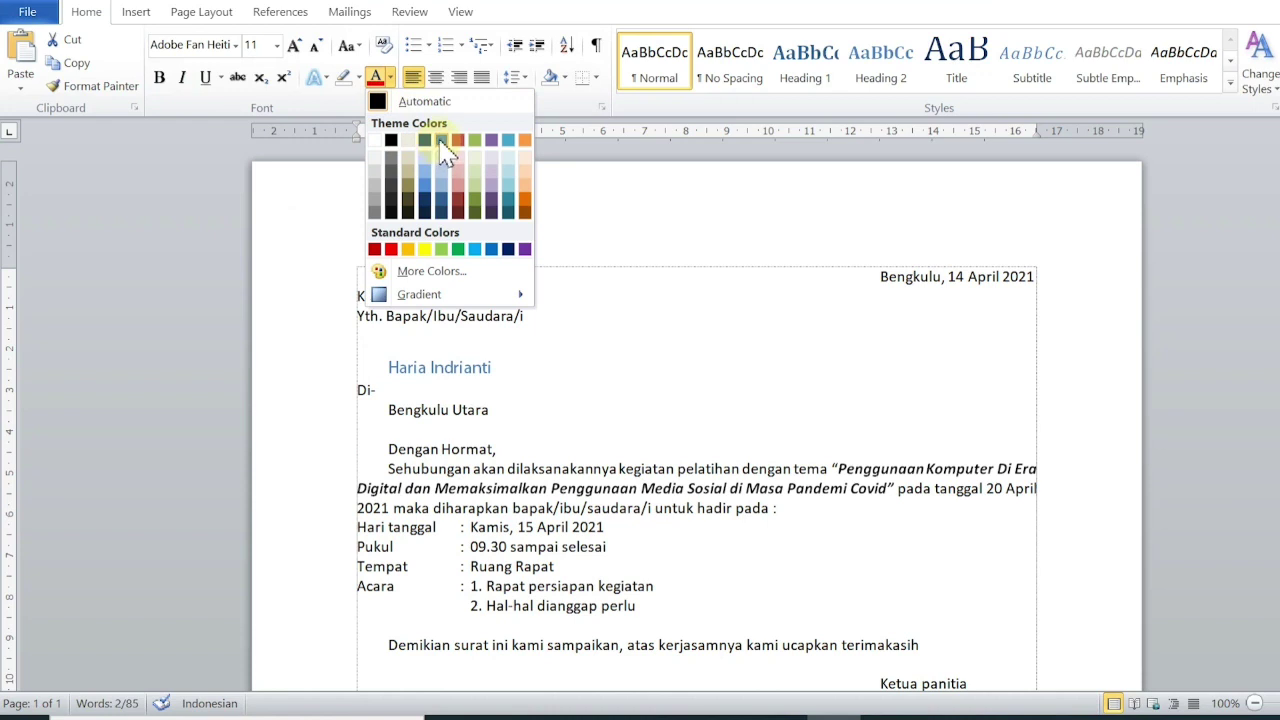
click(524, 158)
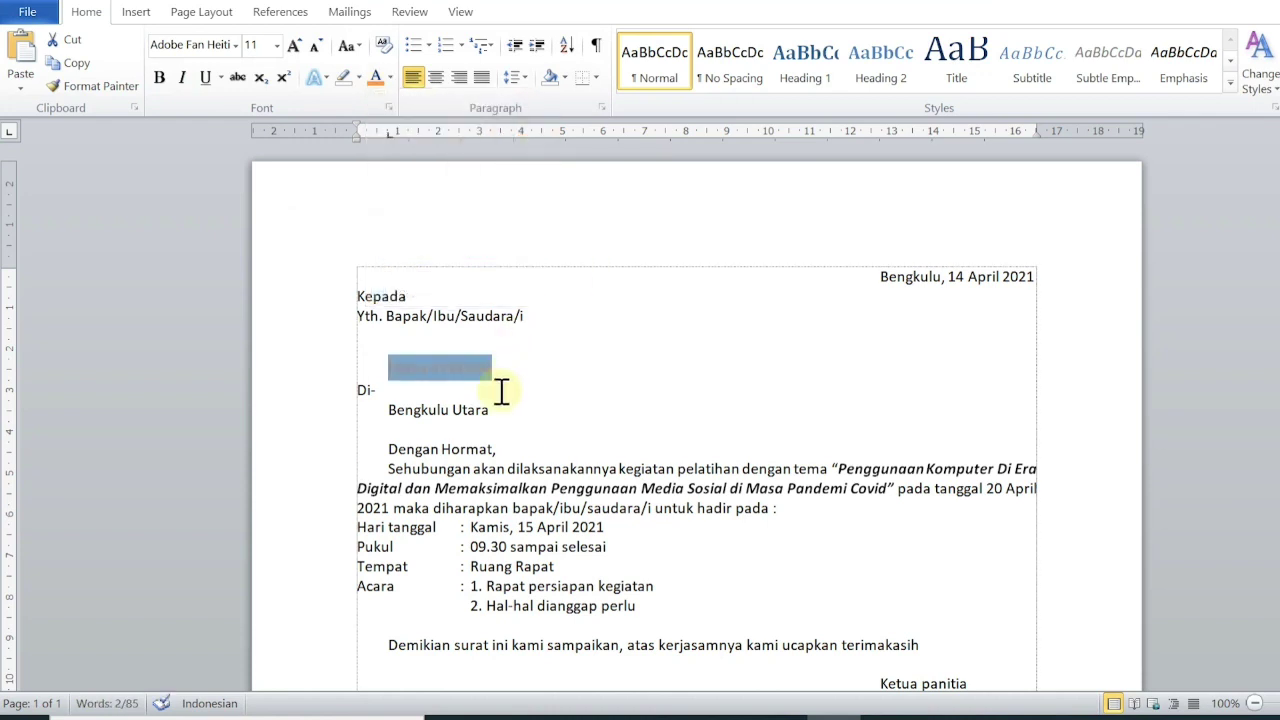
Make the Bengkulu Utara address orange in Adobe Fan Heiti Std B to match the name.
drag(501, 409, 388, 409)
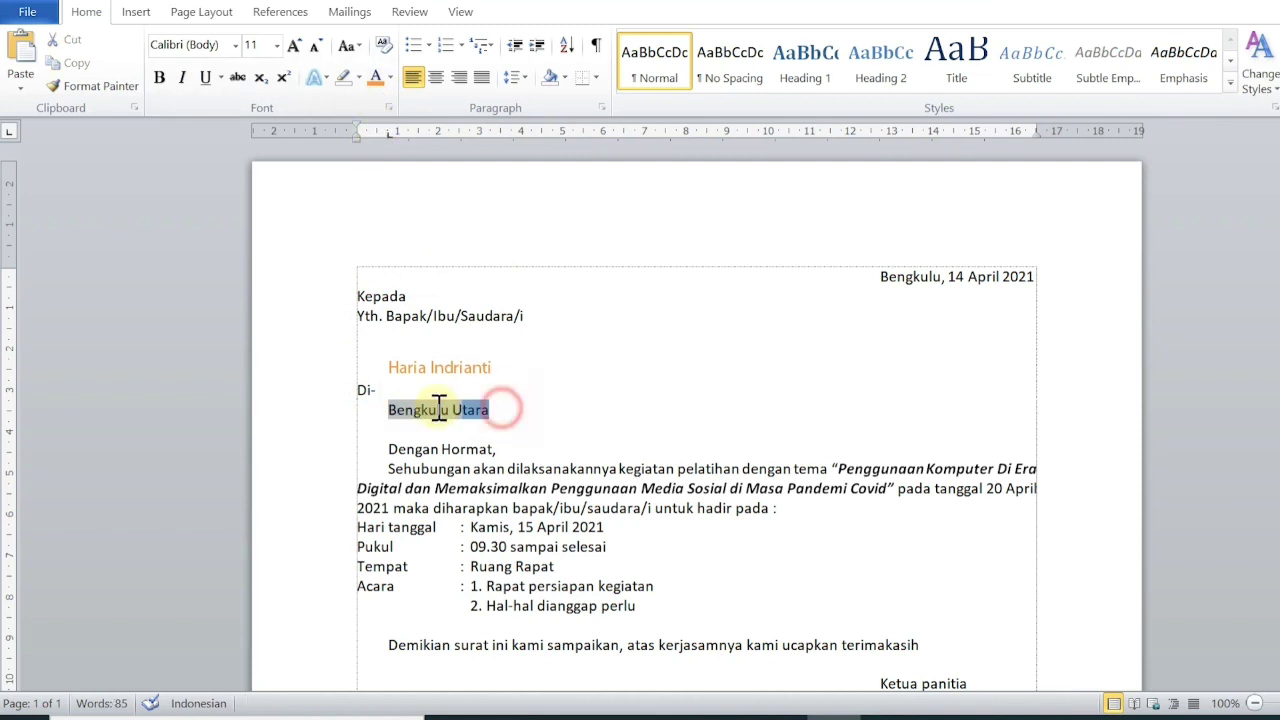
drag(500, 409, 363, 416)
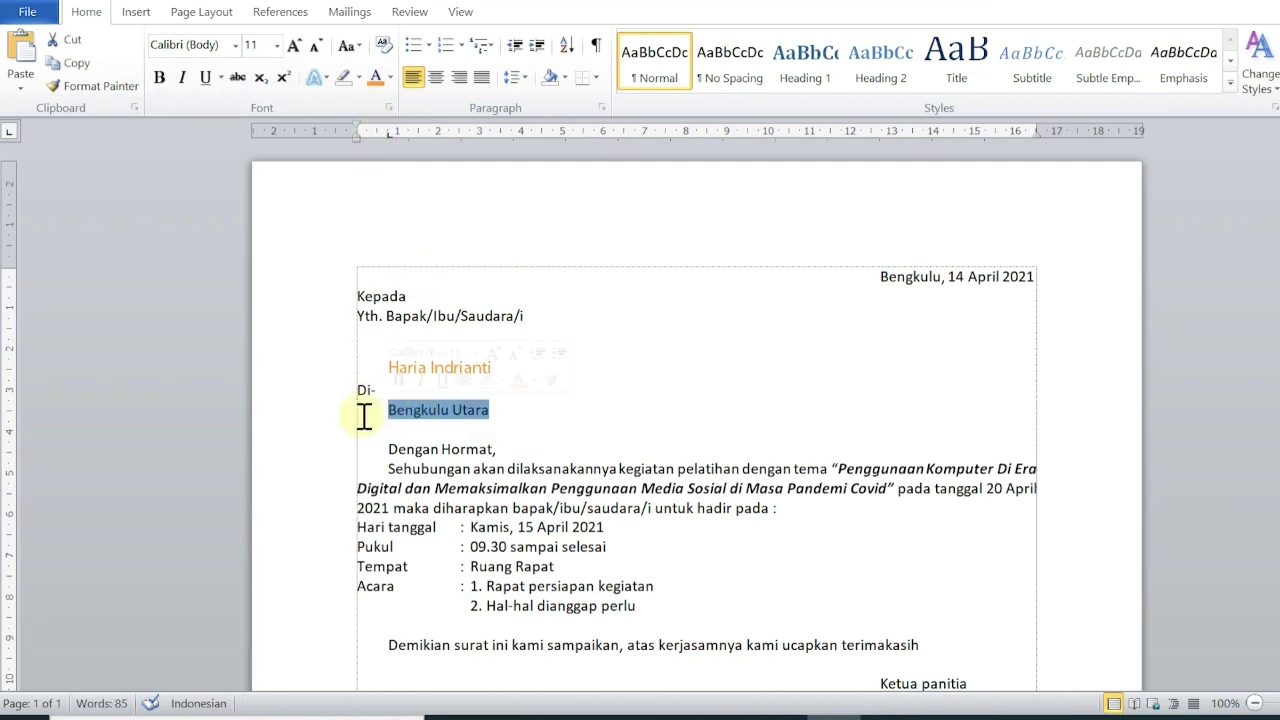
click(375, 77)
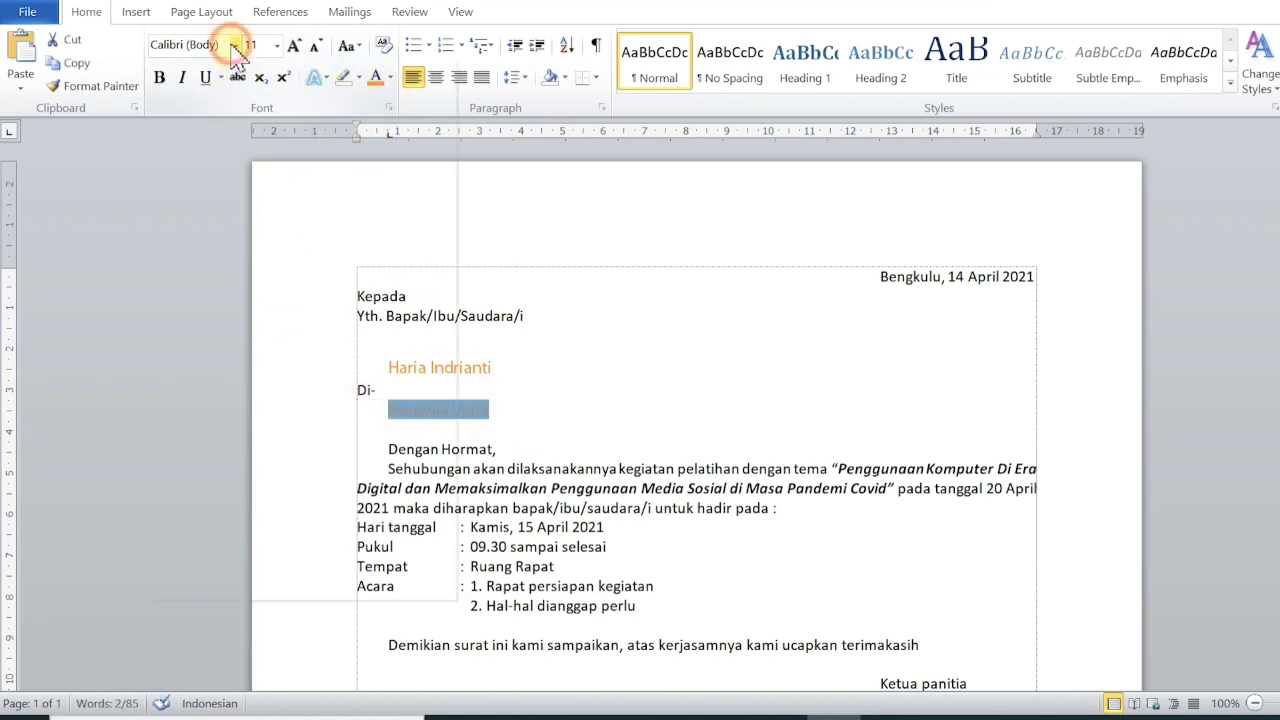
click(235, 45)
click(257, 157)
click(613, 354)
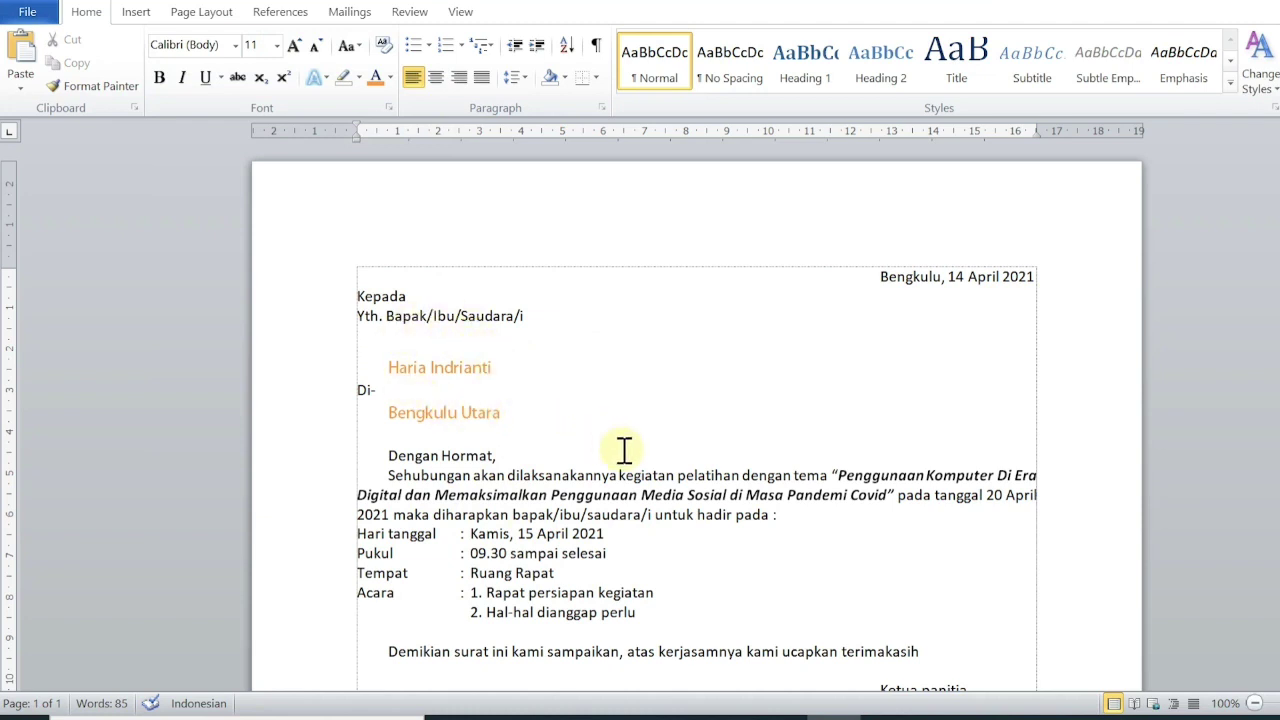
scroll(752, 376, down, 1)
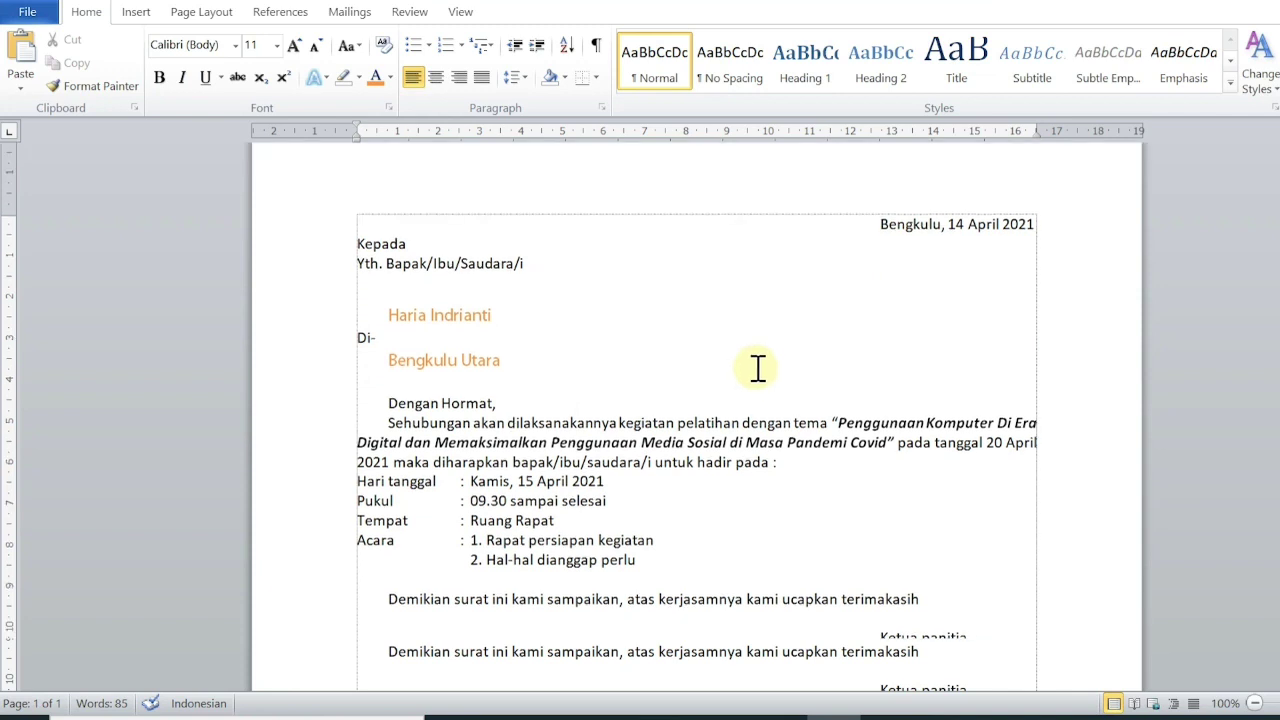
scroll(757, 366, up, 1)
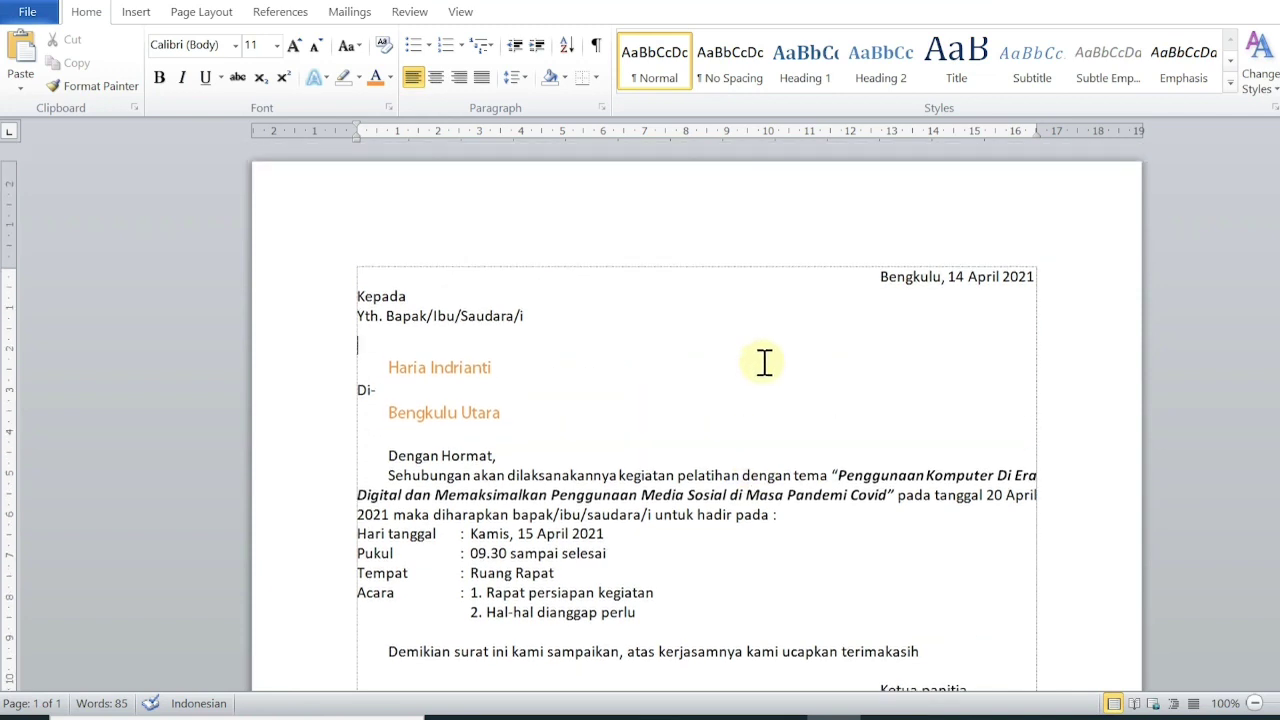